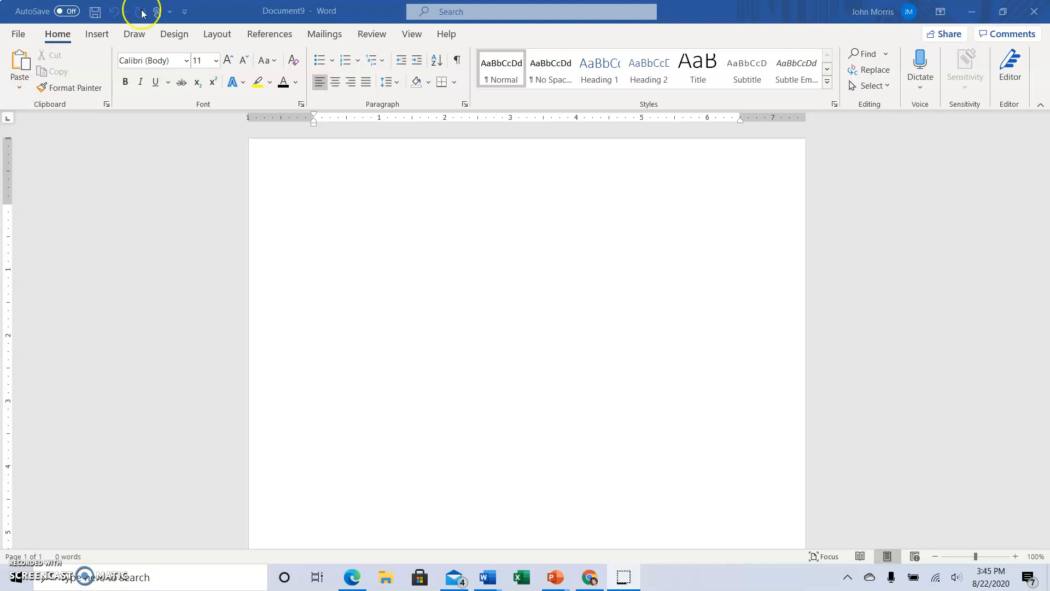
# Set the document's font to Times New Roman, size 12.
pyautogui.click(186, 64)
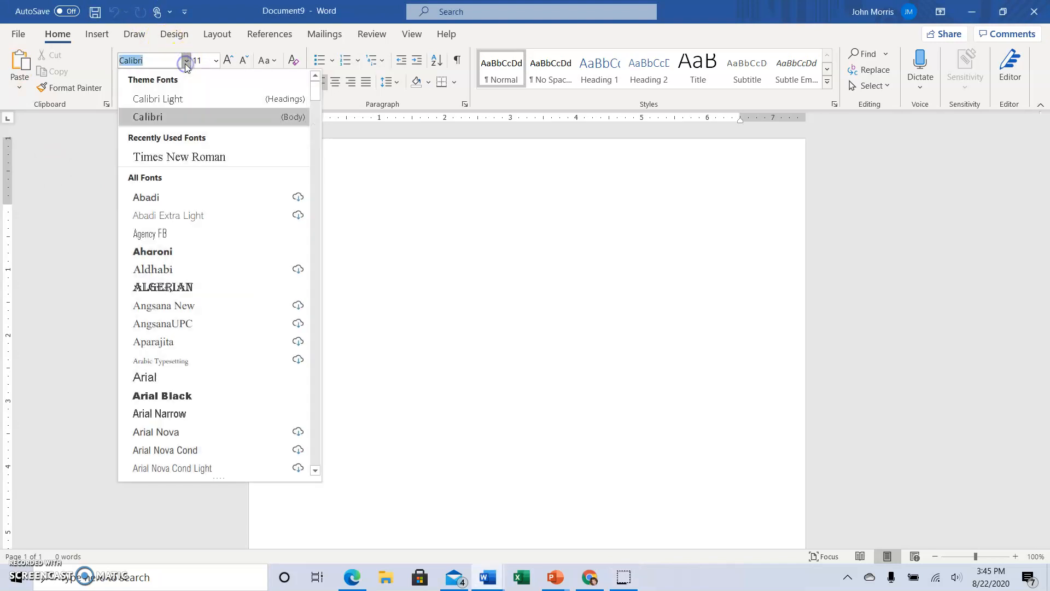
pyautogui.click(151, 163)
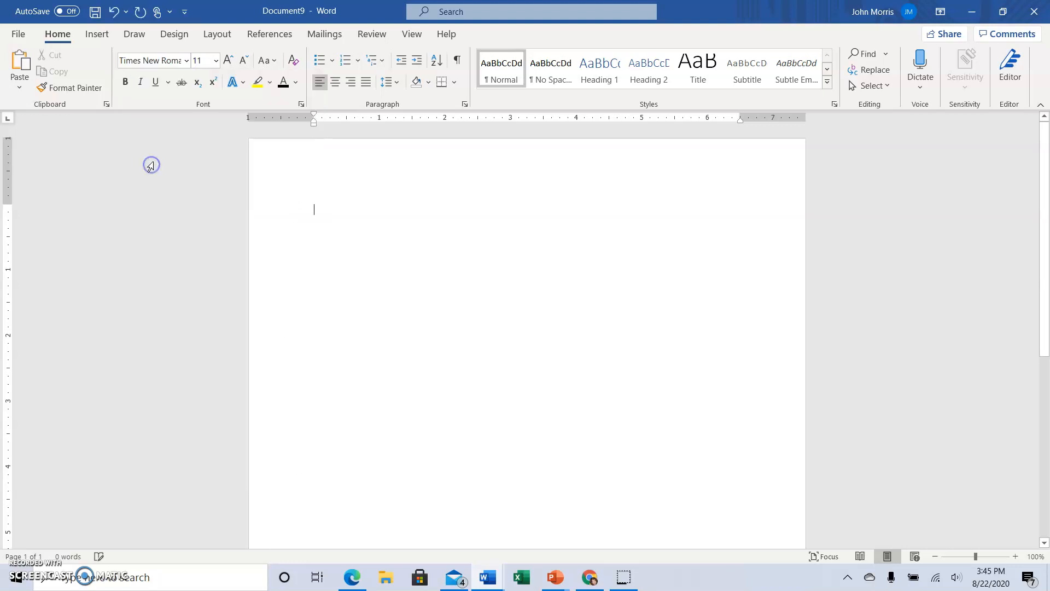
pyautogui.click(216, 60)
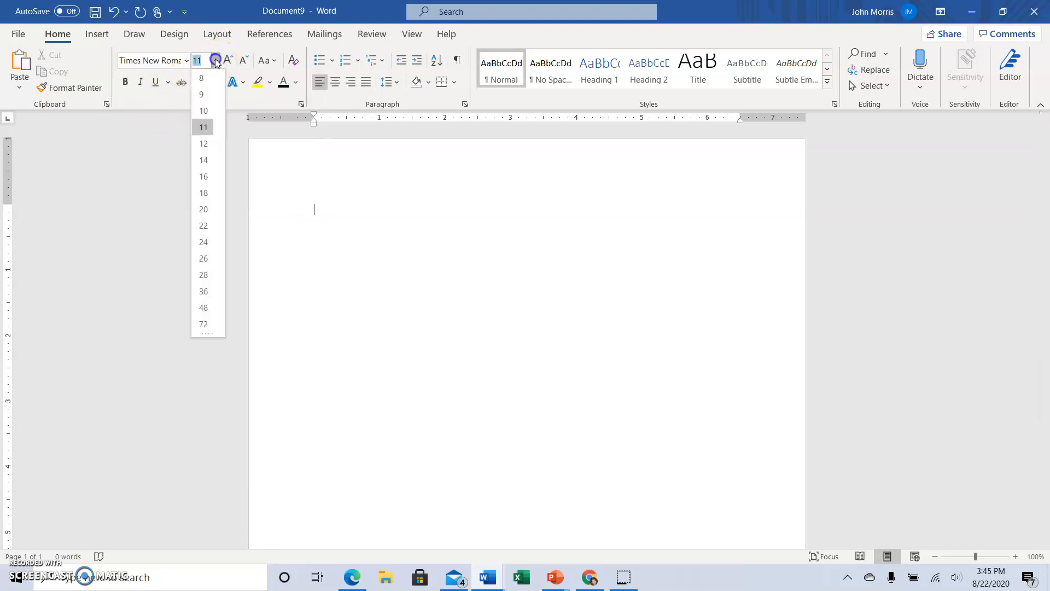
pyautogui.click(206, 144)
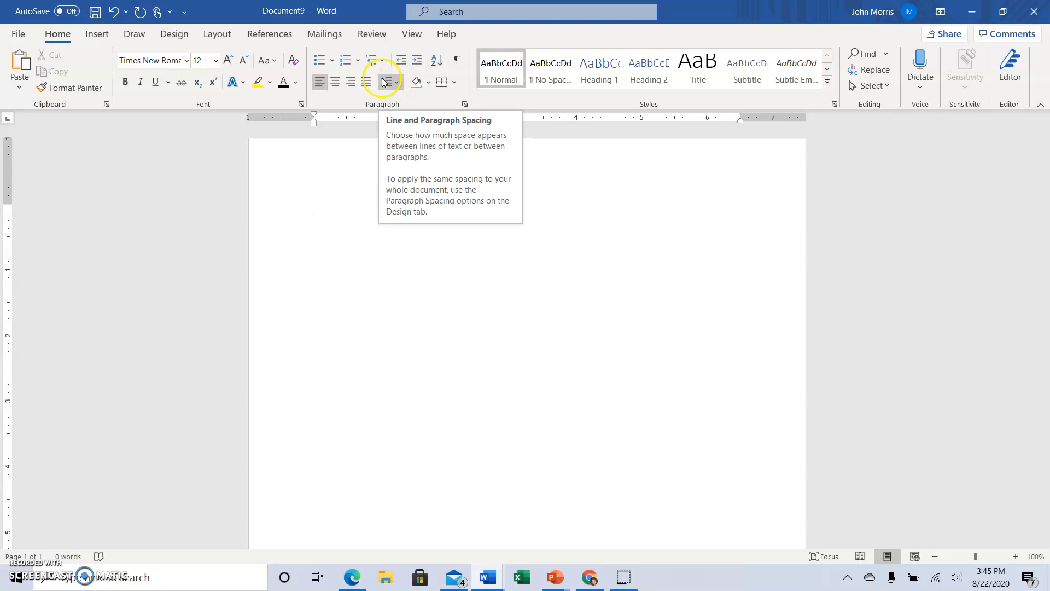
# Set the line spacing to 2.0 and remove the space after the paragraph.
pyautogui.click(398, 83)
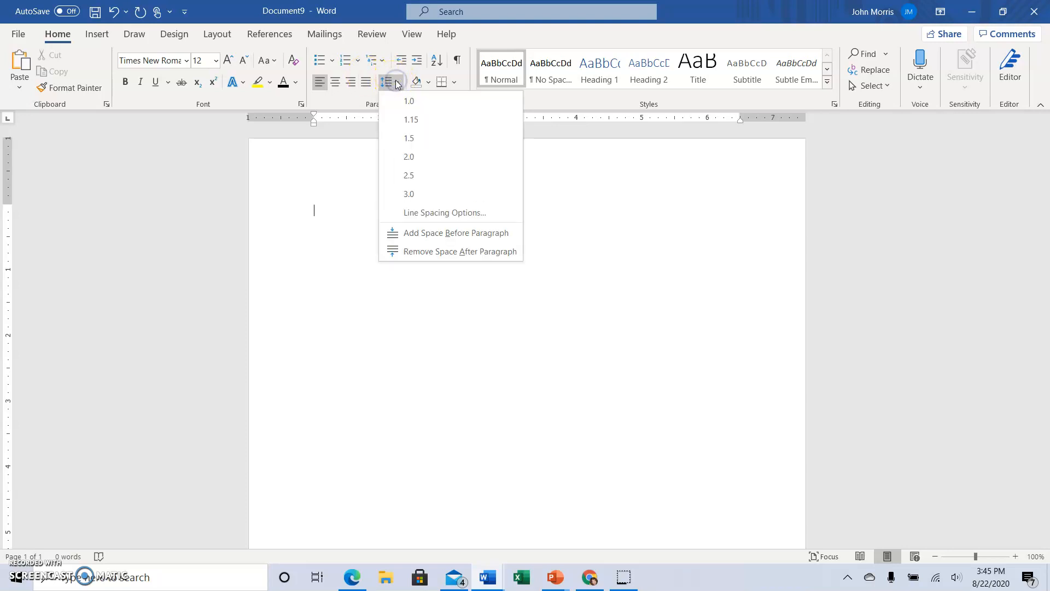
pyautogui.click(405, 158)
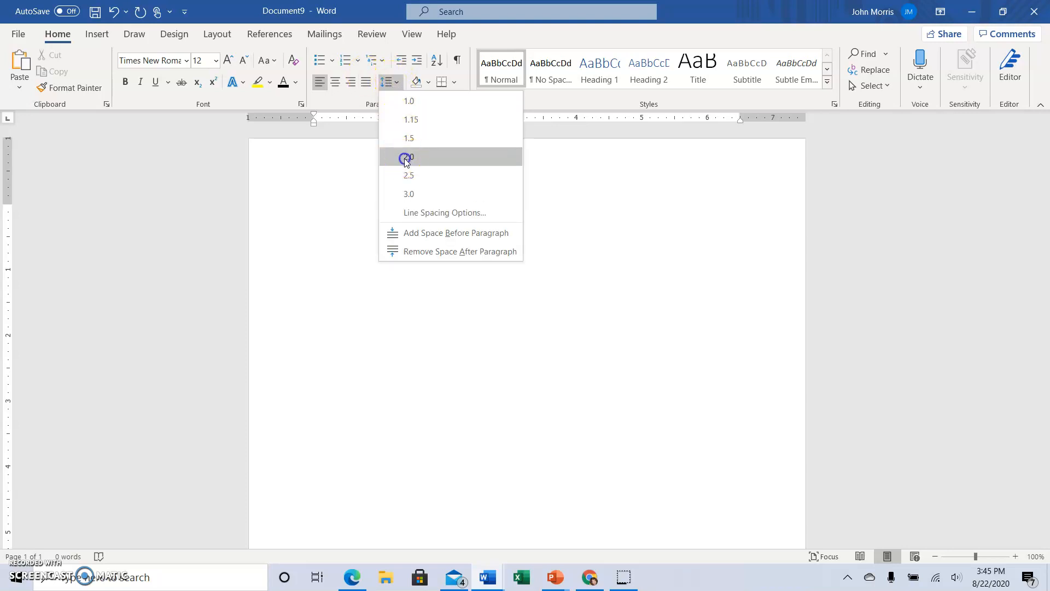
pyautogui.click(395, 87)
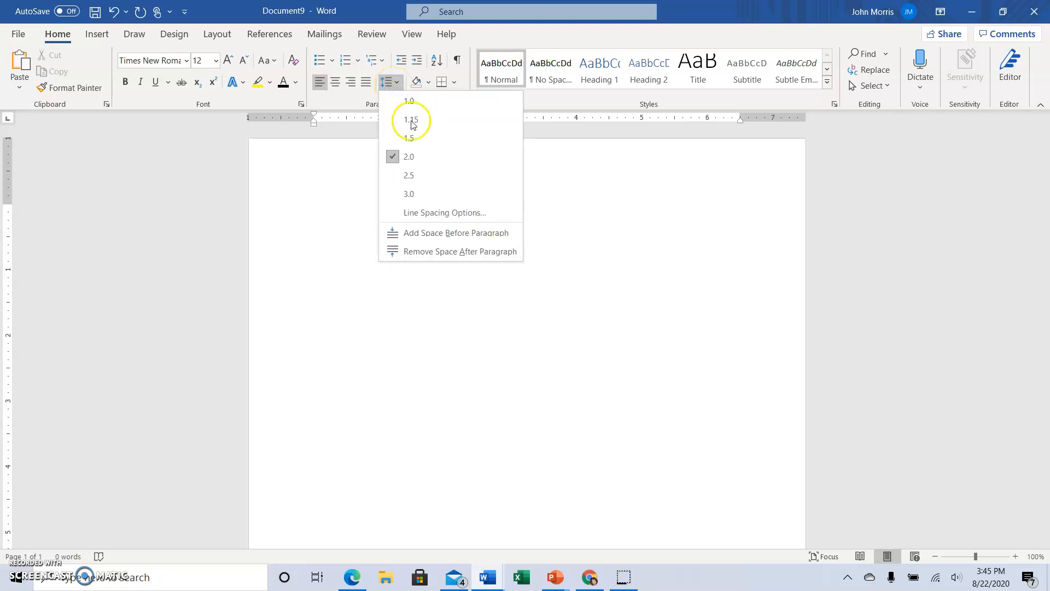
pyautogui.click(420, 252)
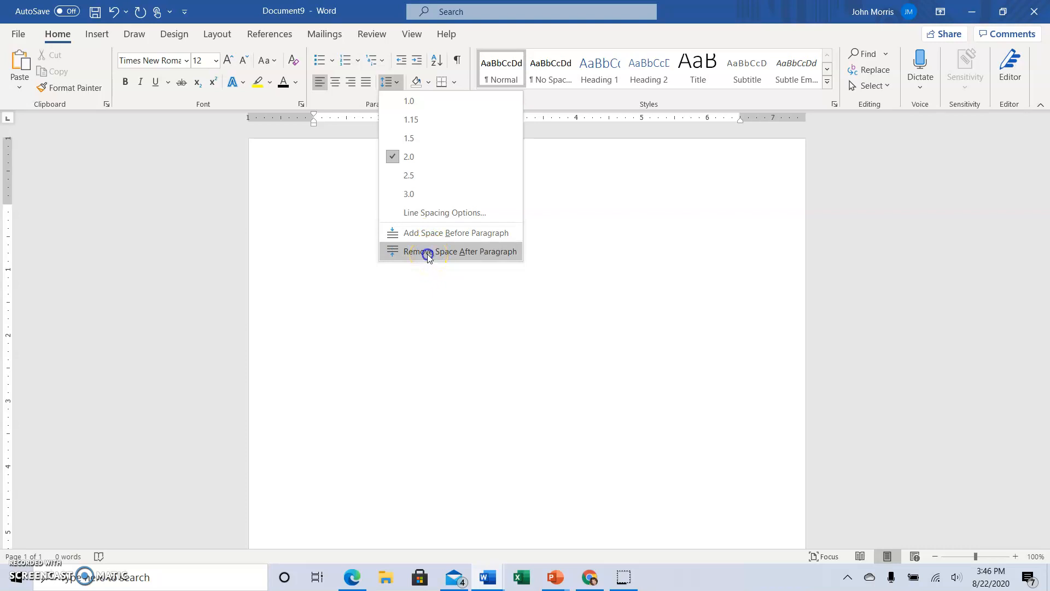
pyautogui.click(427, 254)
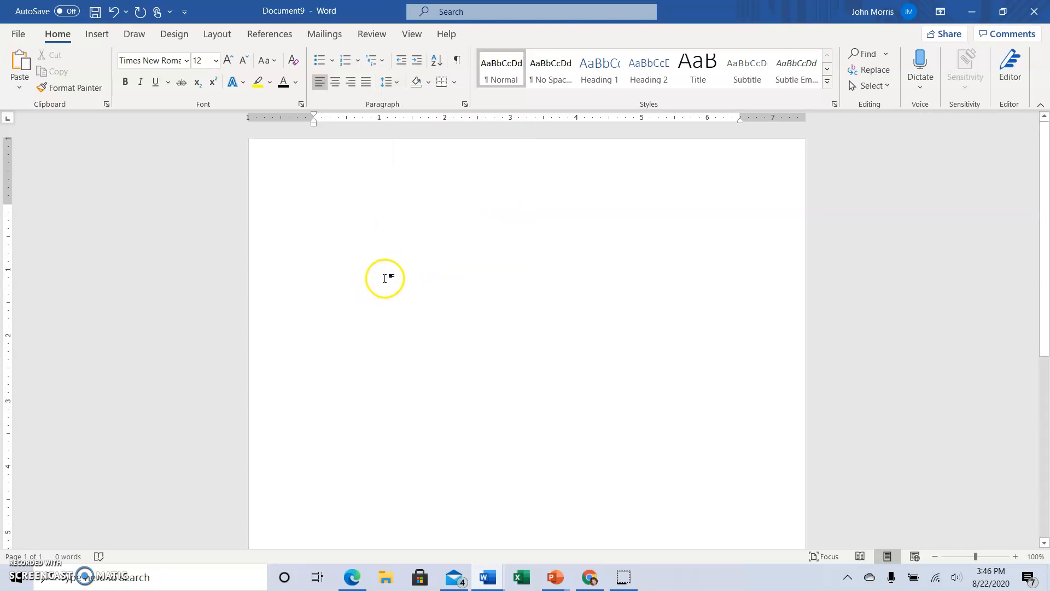
# In the paragraph settings, keep spacing after at 0 pt and enable "Don't add space between paragraphs of the same style".
pyautogui.click(466, 105)
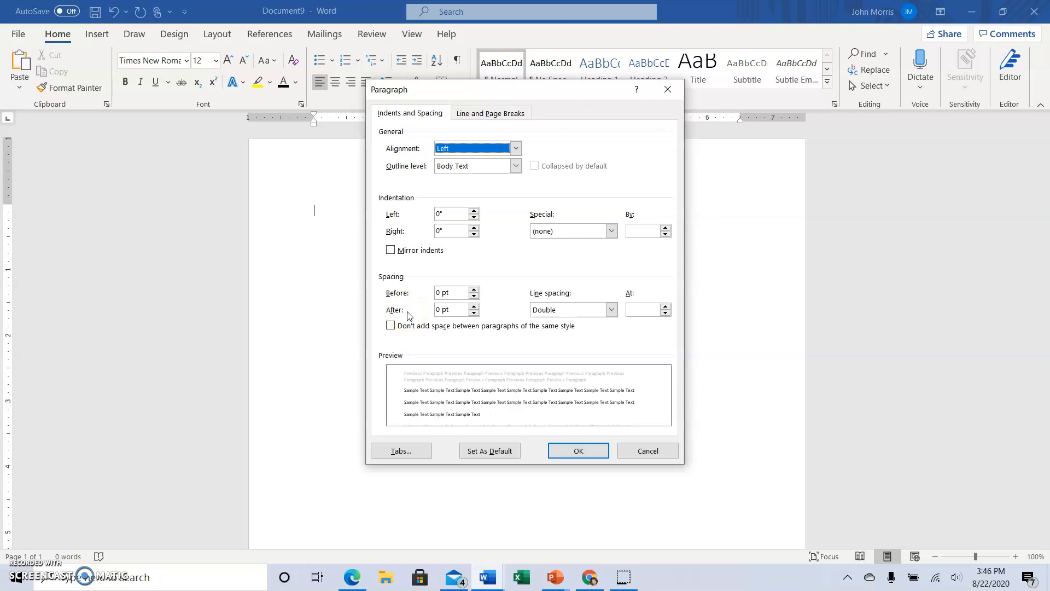
pyautogui.click(473, 306)
pyautogui.click(474, 307)
pyautogui.click(474, 313)
pyautogui.click(474, 313)
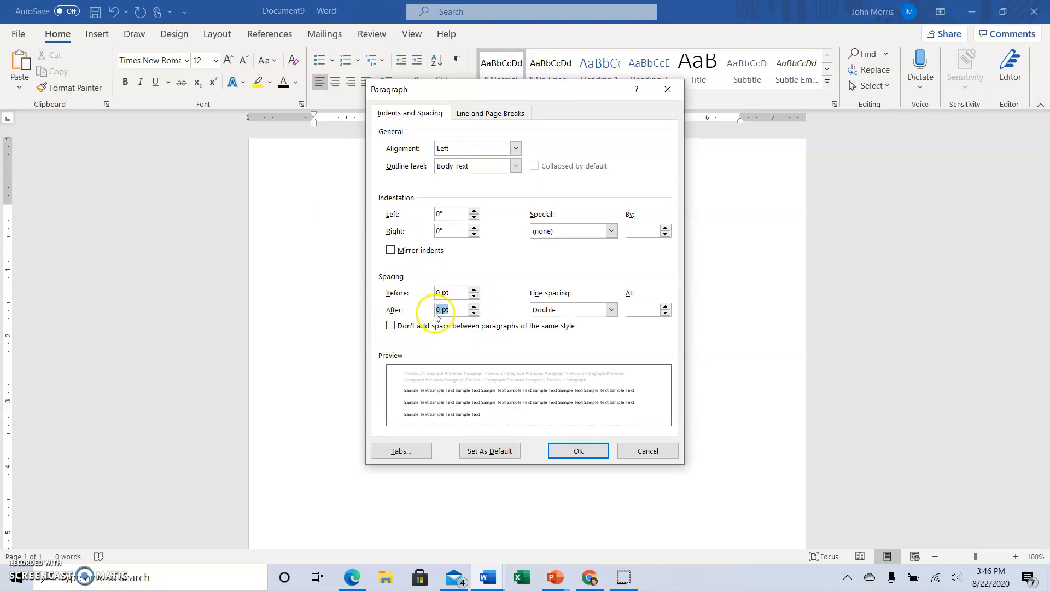
pyautogui.click(390, 327)
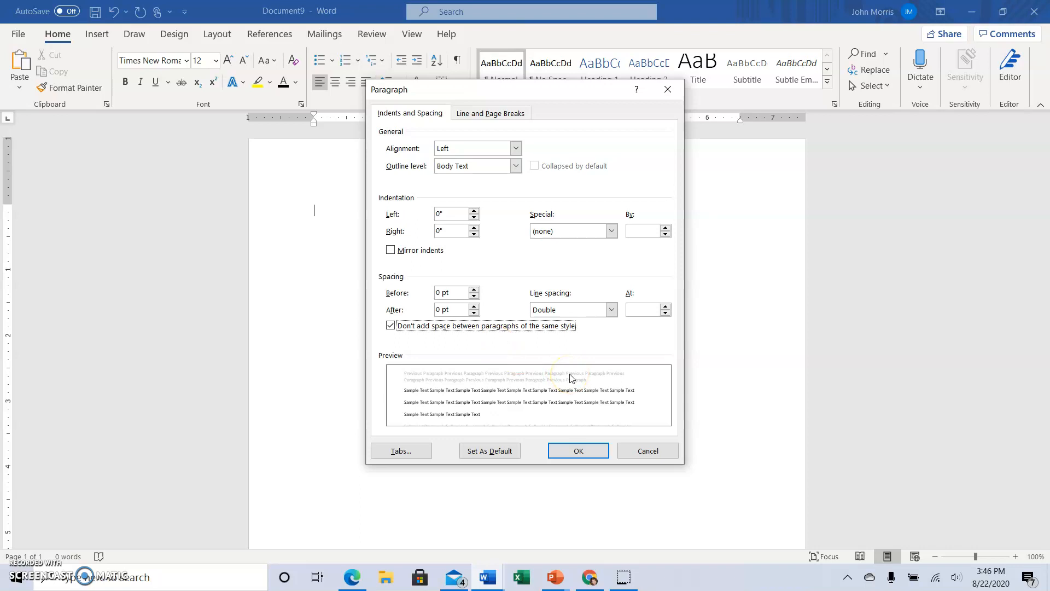
pyautogui.click(578, 451)
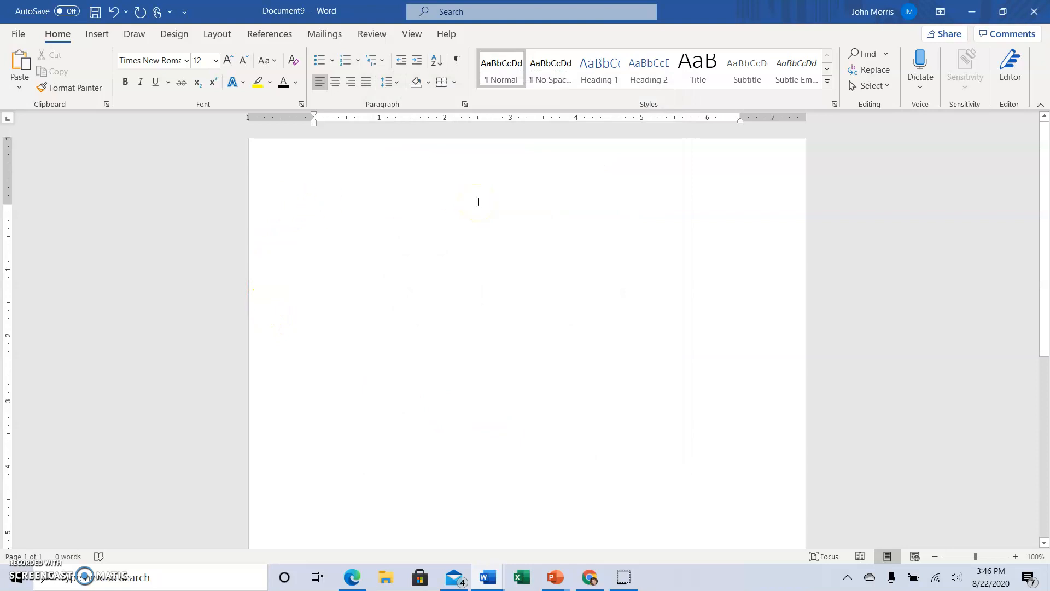
# Enter the heading on separate lines: "Name", the instructor's name, "ENG 101" and "22 August 2020".
pyautogui.write('Name')
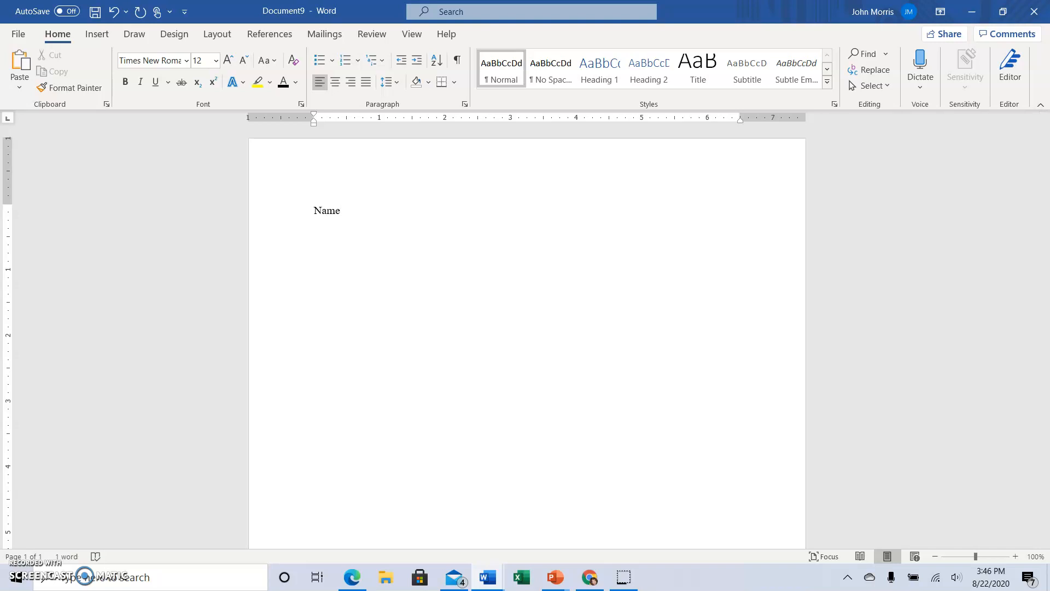
pyautogui.press('Return')
pyautogui.write('Ms. Mo')
pyautogui.write('rris ')
pyautogui.write('ENG 101')
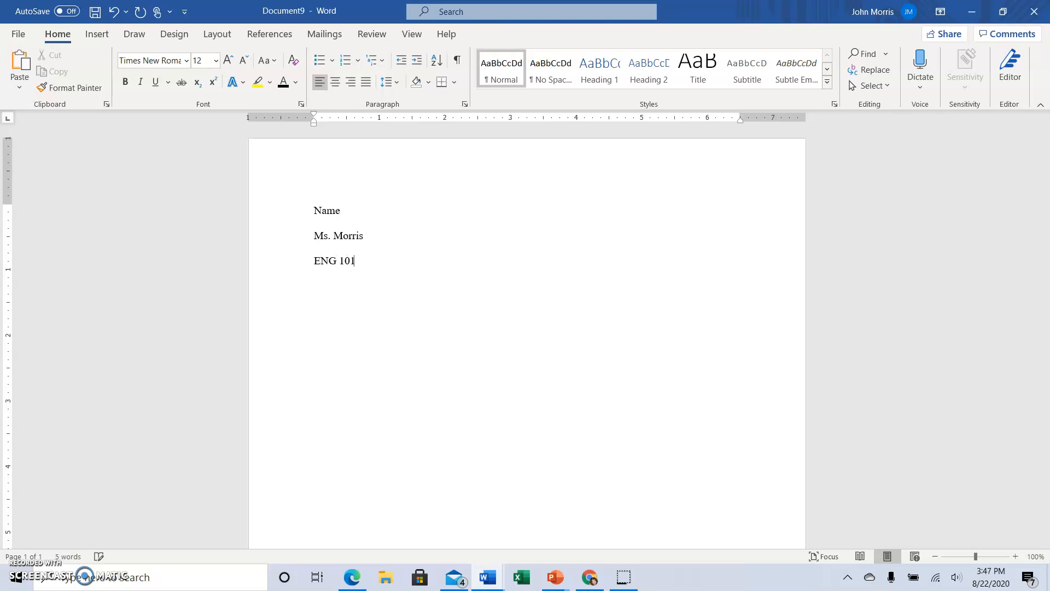
pyautogui.press('Return')
pyautogui.write('22 Au')
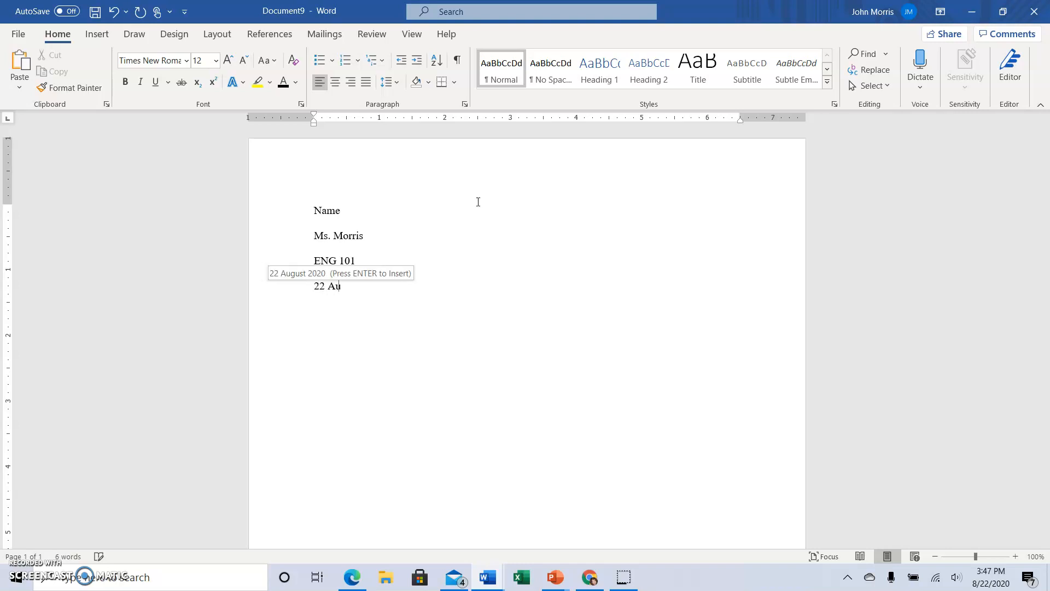
pyautogui.write('gust 2020')
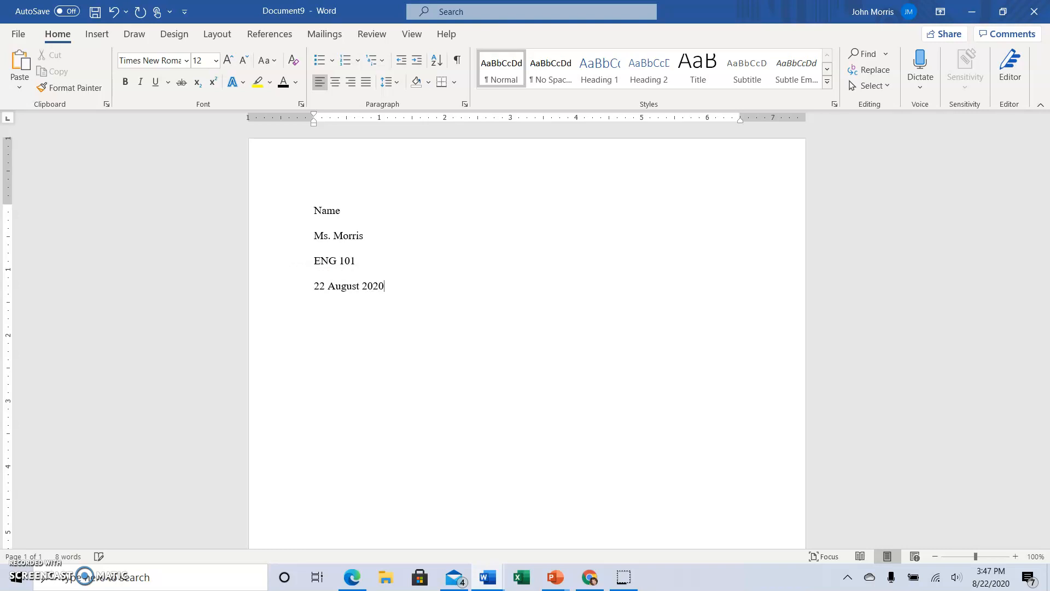
pyautogui.press('Return')
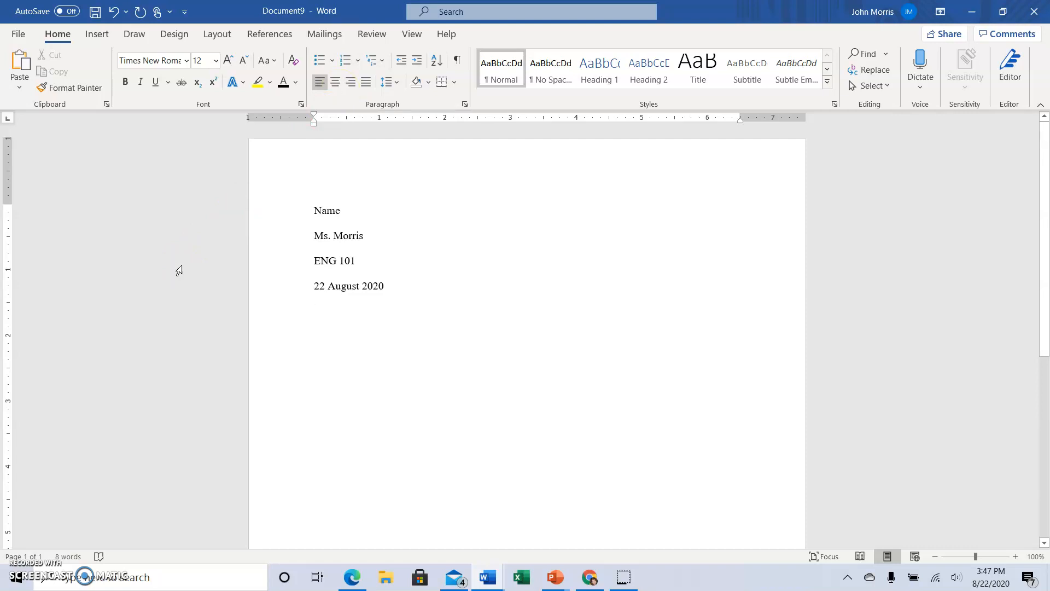
pyautogui.click(360, 154)
pyautogui.click(337, 85)
pyautogui.click(321, 85)
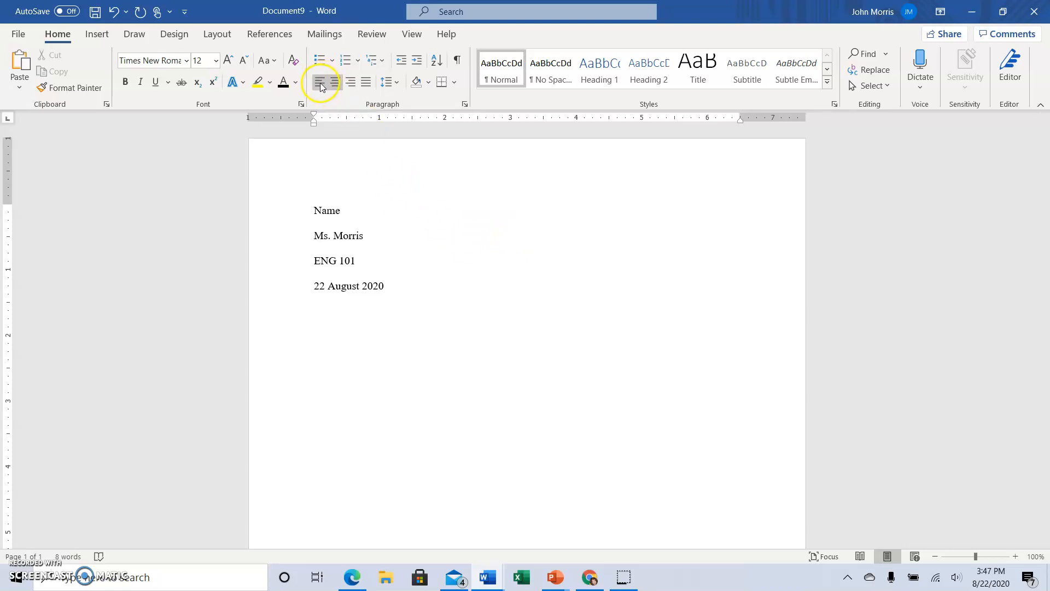
pyautogui.click(359, 361)
pyautogui.write('Thesis:')
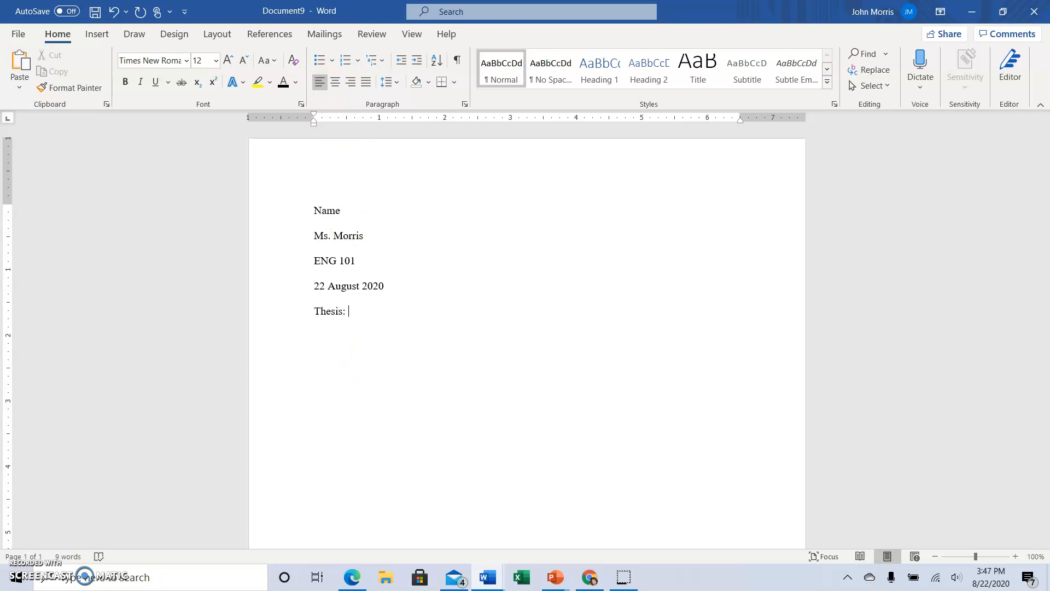
pyautogui.press('BackSpace')
pyautogui.press('BackSpace')
pyautogui.press('BackSpace')
pyautogui.press('BackSpace')
pyautogui.press('BackSpace')
pyautogui.press('BackSpace')
pyautogui.press('BackSpace')
# Add the centred title "Working Title for the Essay" below the date and left-align the line that follows it.
pyautogui.click(335, 83)
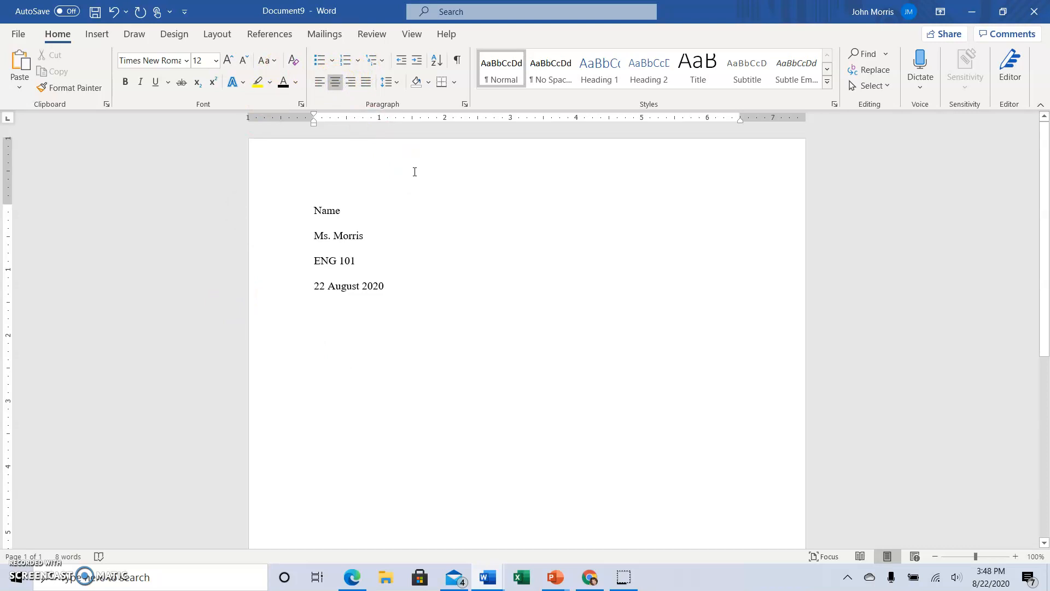
pyautogui.write('Working Title for the Essay')
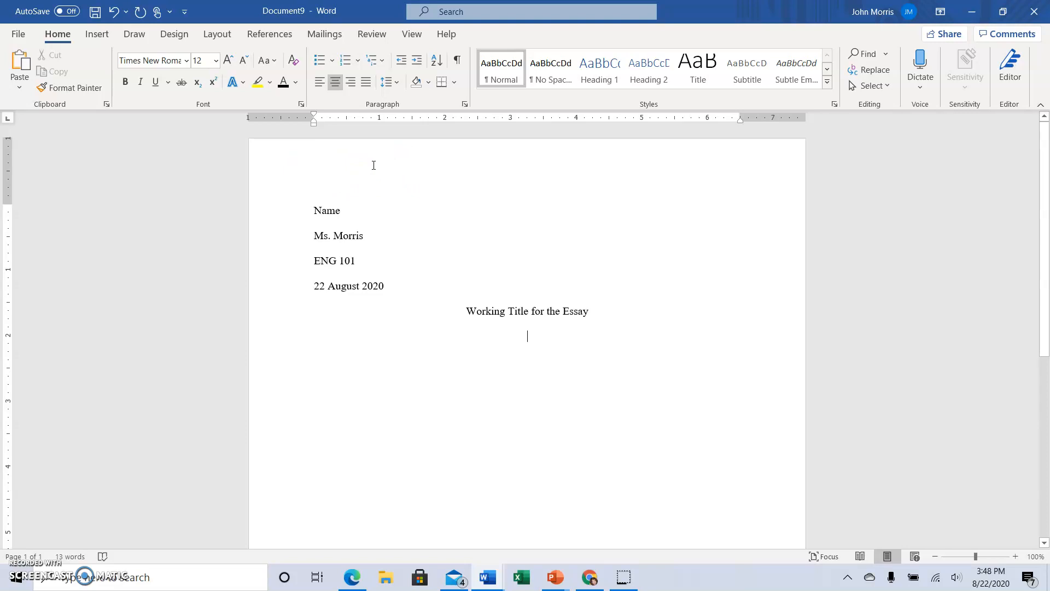
pyautogui.click(324, 88)
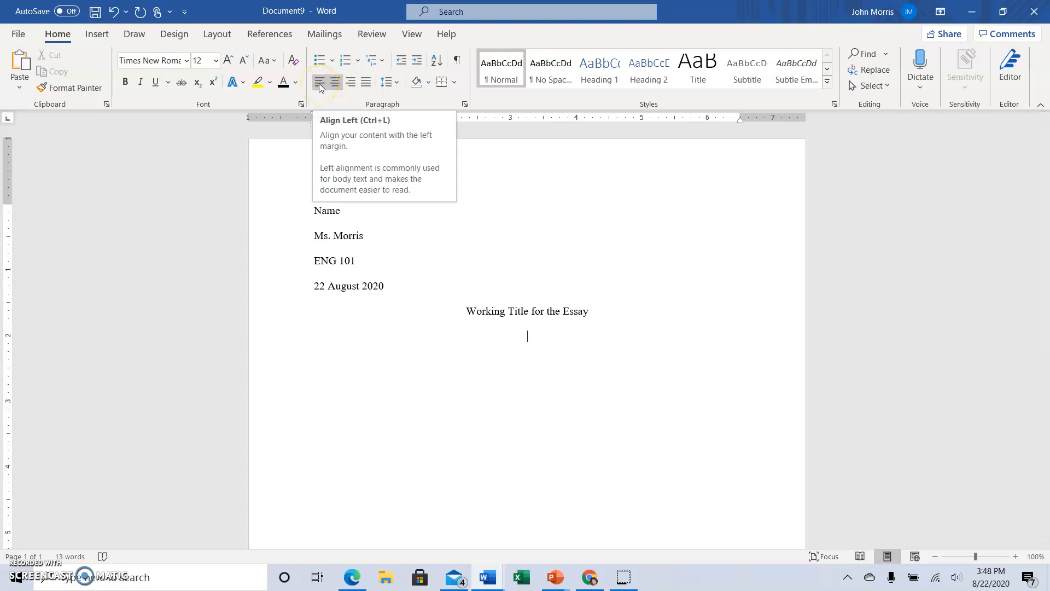
pyautogui.click(319, 83)
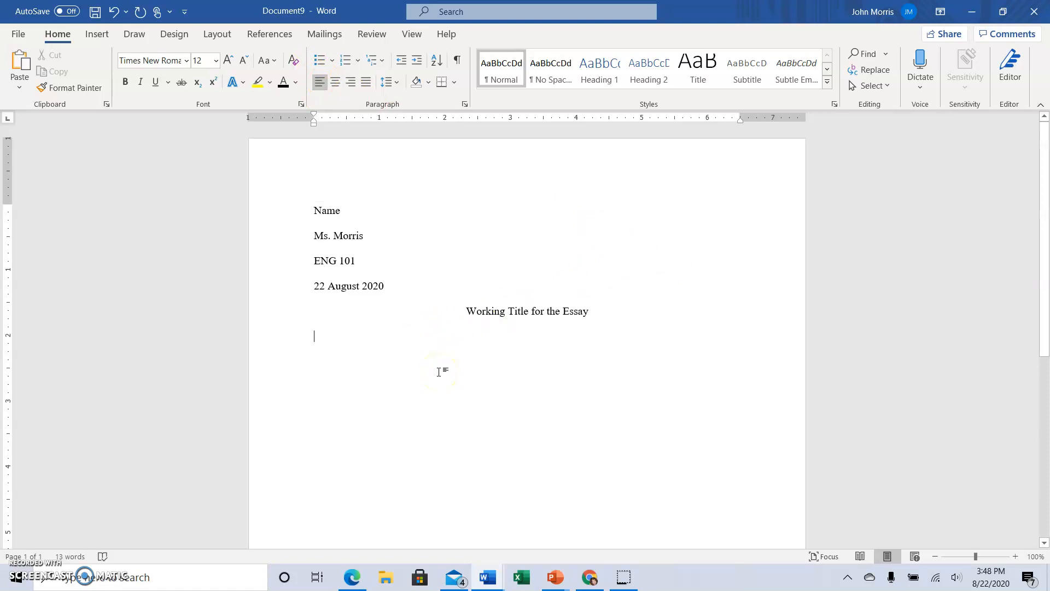
# Begin an automatic Roman numeral list with "I." below the title and start defining a new list style for it.
pyautogui.write('I.')
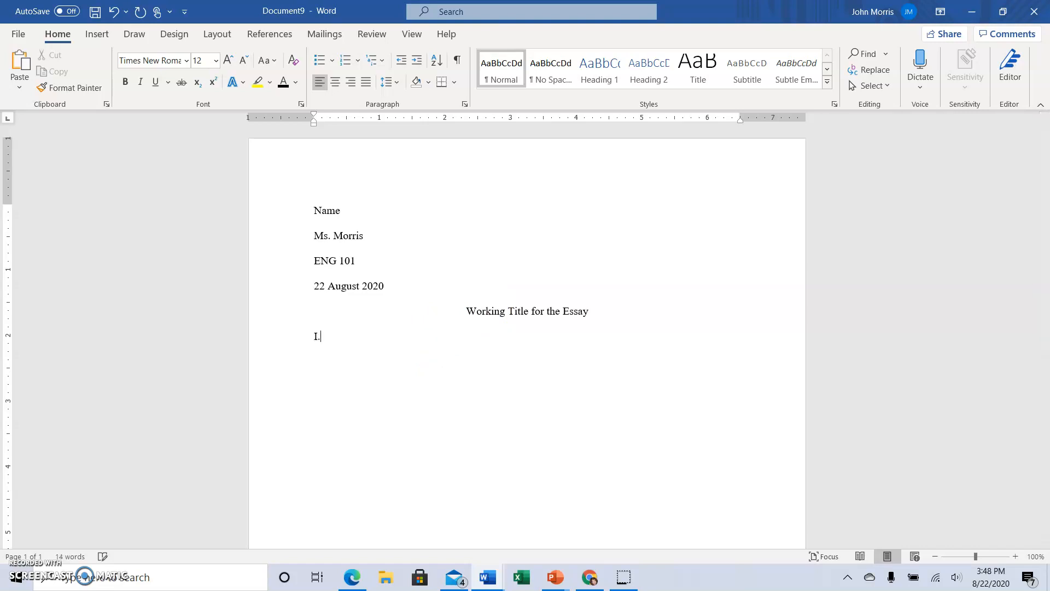
pyautogui.press('Tab')
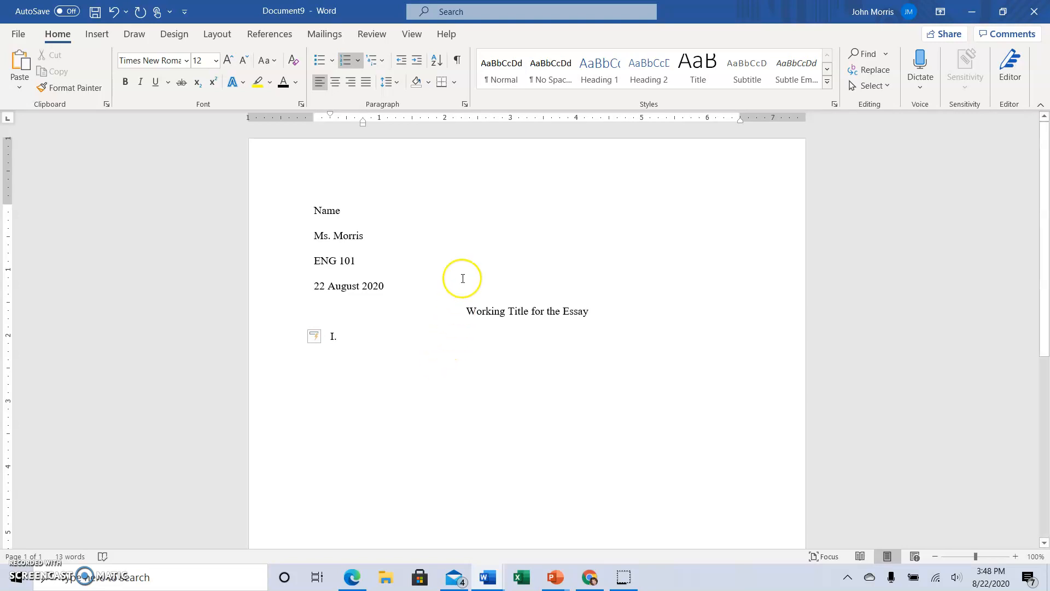
pyautogui.click(383, 63)
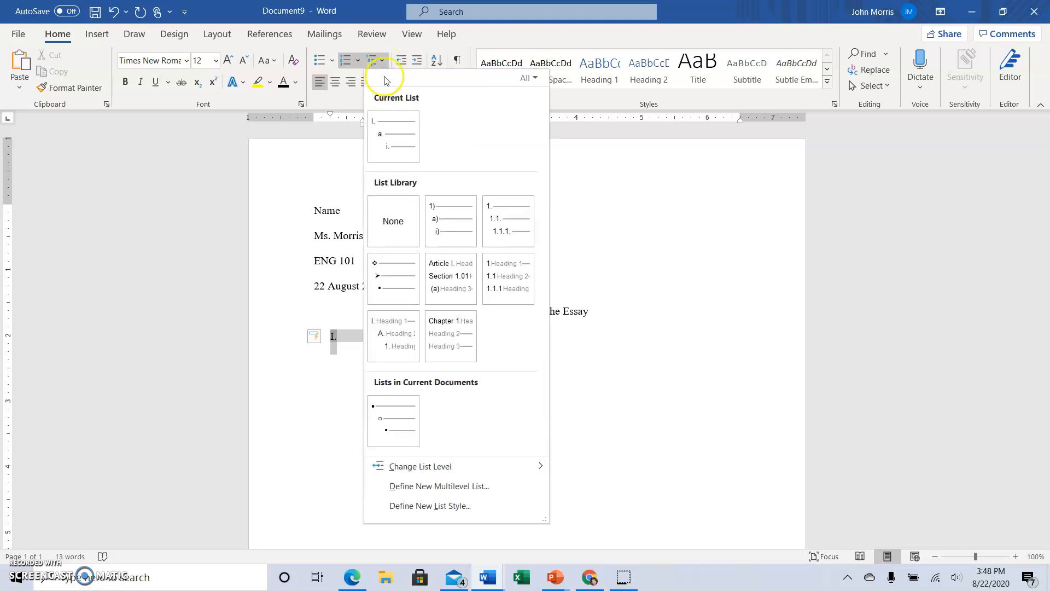
pyautogui.click(409, 507)
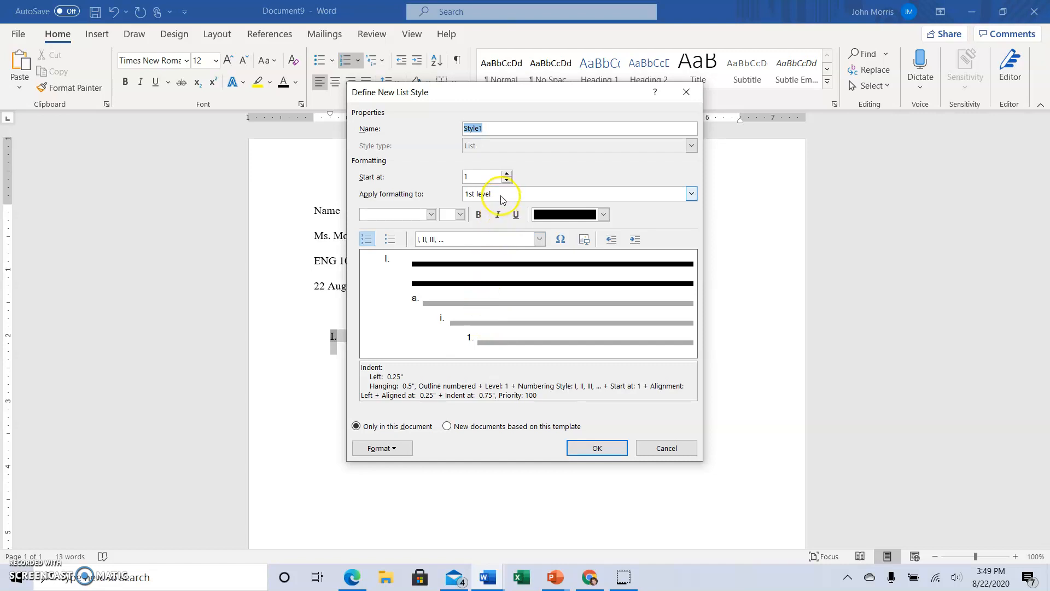
# Set the numbering format of the new list style's 2nd level to A, B, C.
pyautogui.click(507, 180)
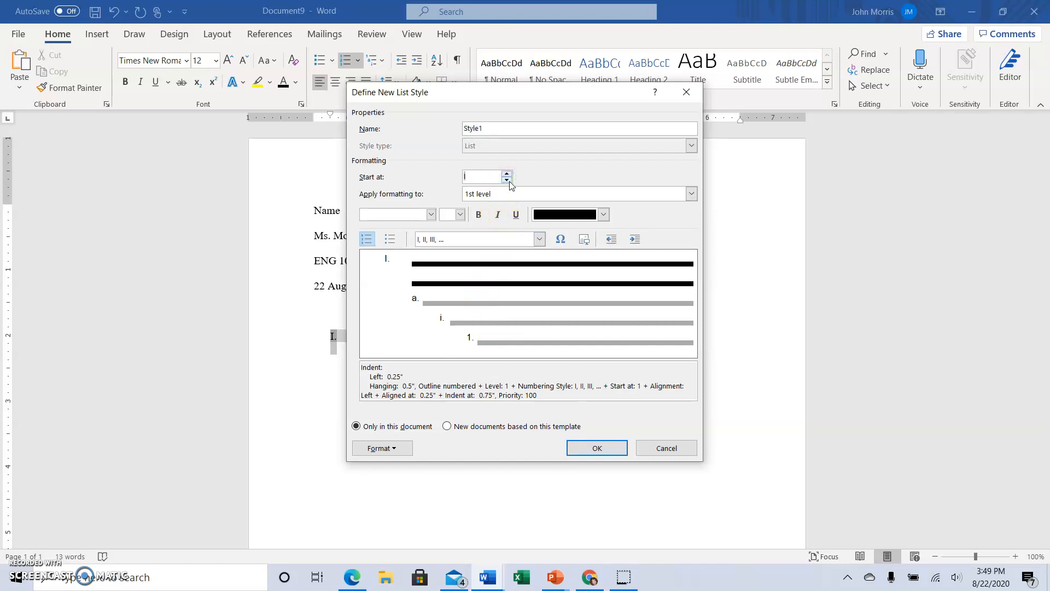
pyautogui.click(692, 196)
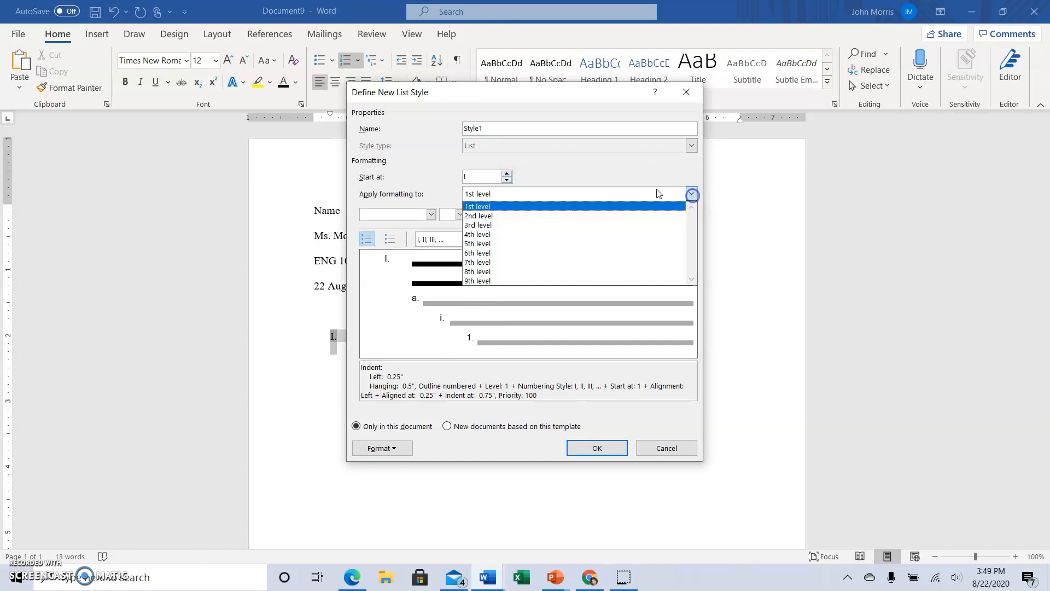
pyautogui.click(499, 212)
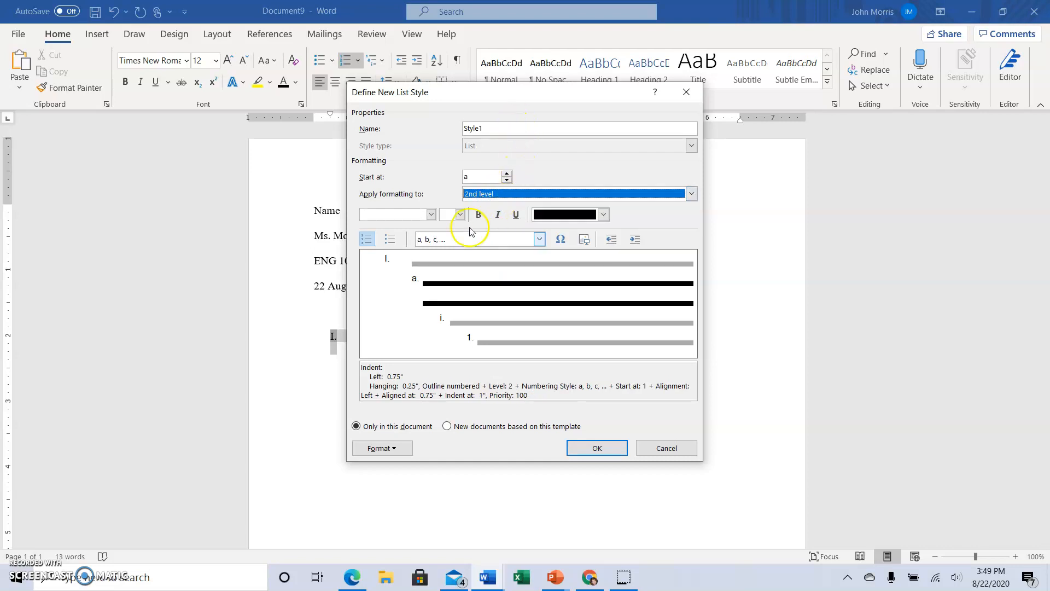
pyautogui.click(540, 239)
pyautogui.click(450, 289)
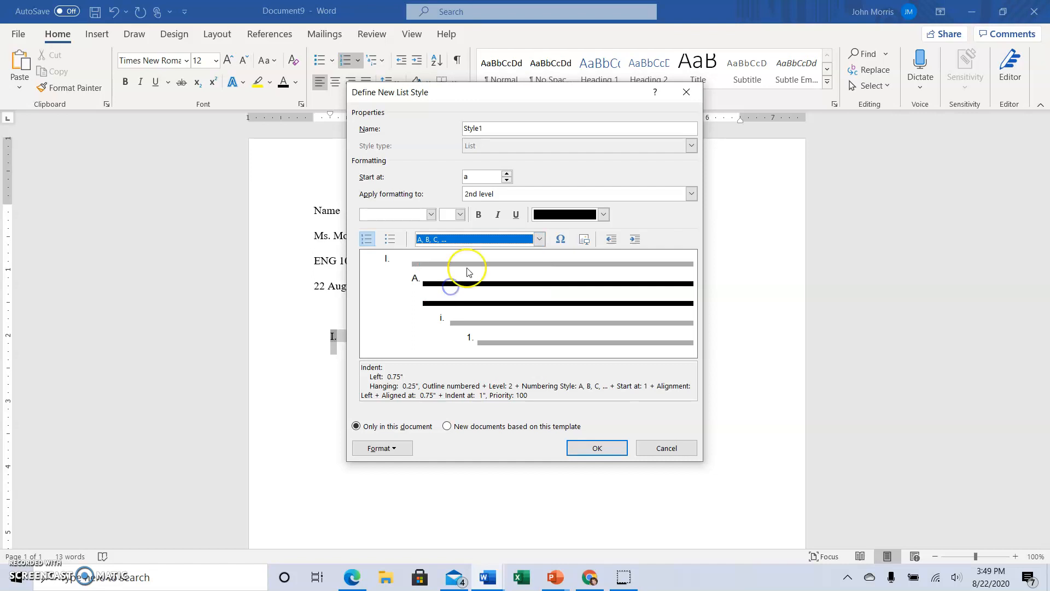
# Set the numbering format of the list style's 3rd level to 1, 2, 3 and save the new list style.
pyautogui.click(691, 194)
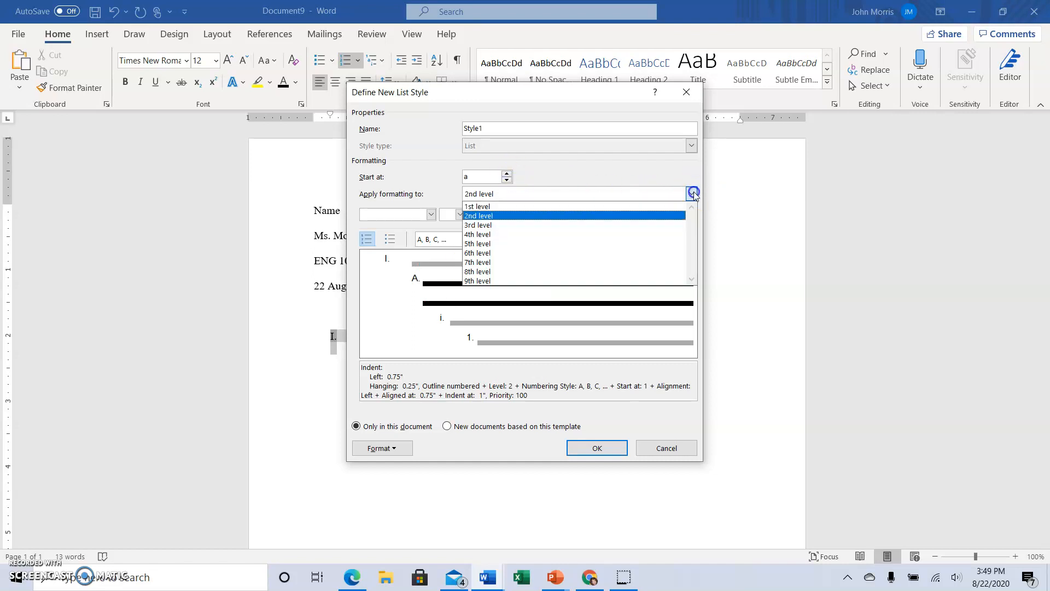
pyautogui.click(528, 225)
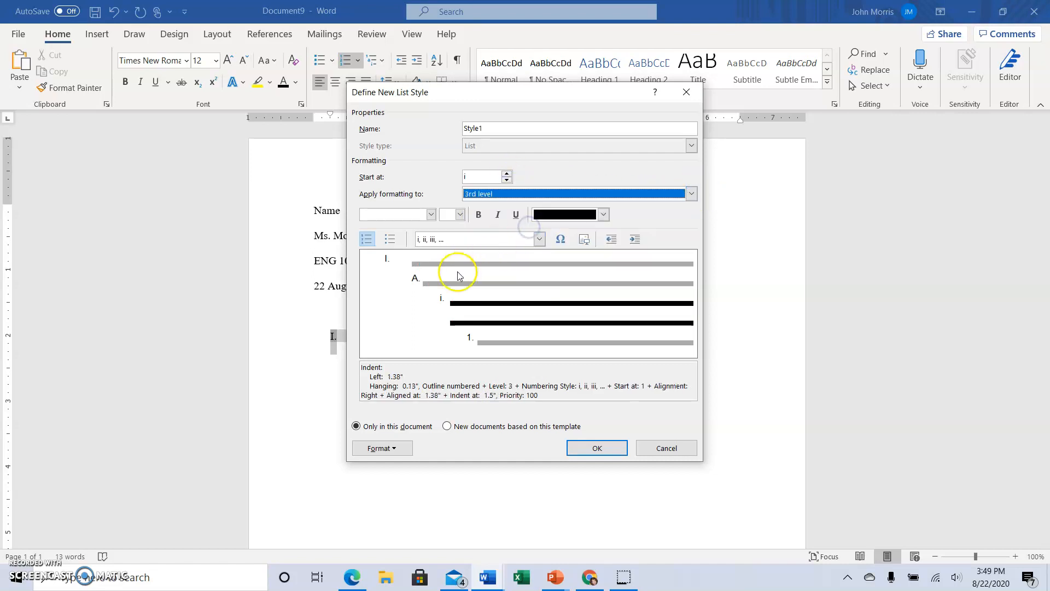
pyautogui.click(538, 240)
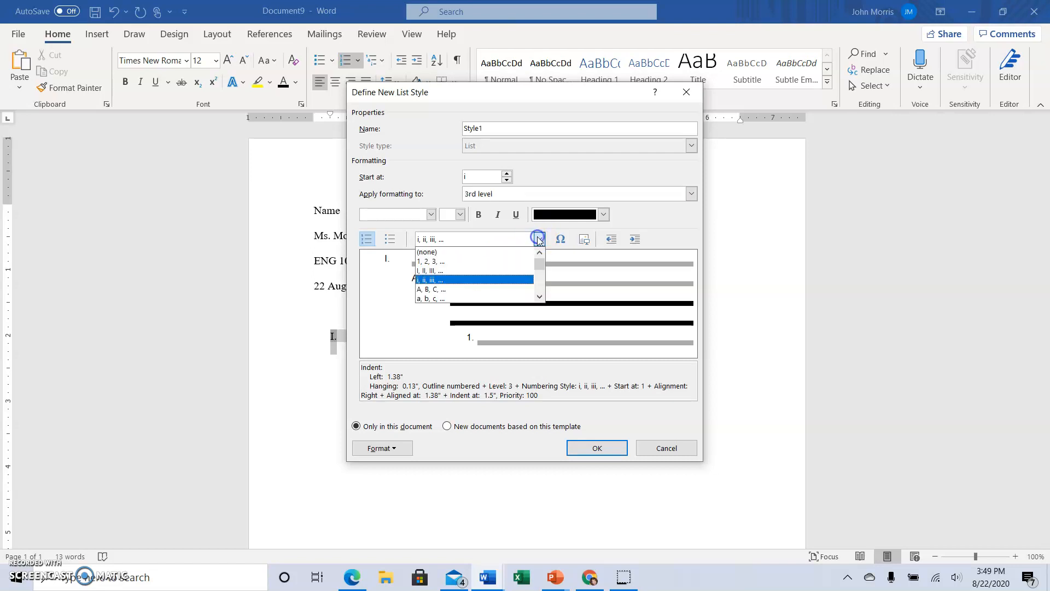
pyautogui.click(454, 262)
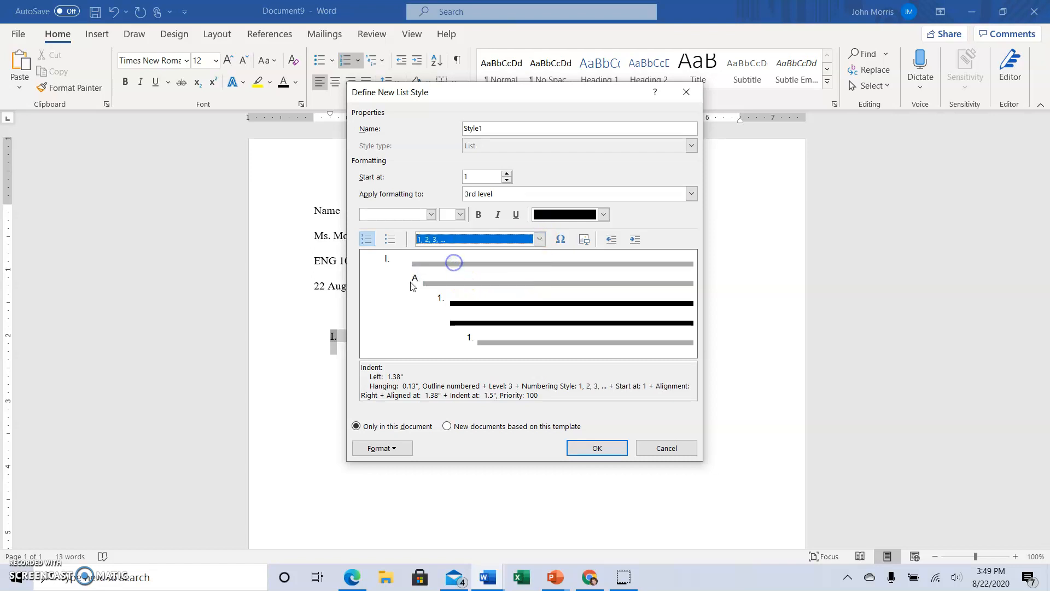
pyautogui.click(590, 452)
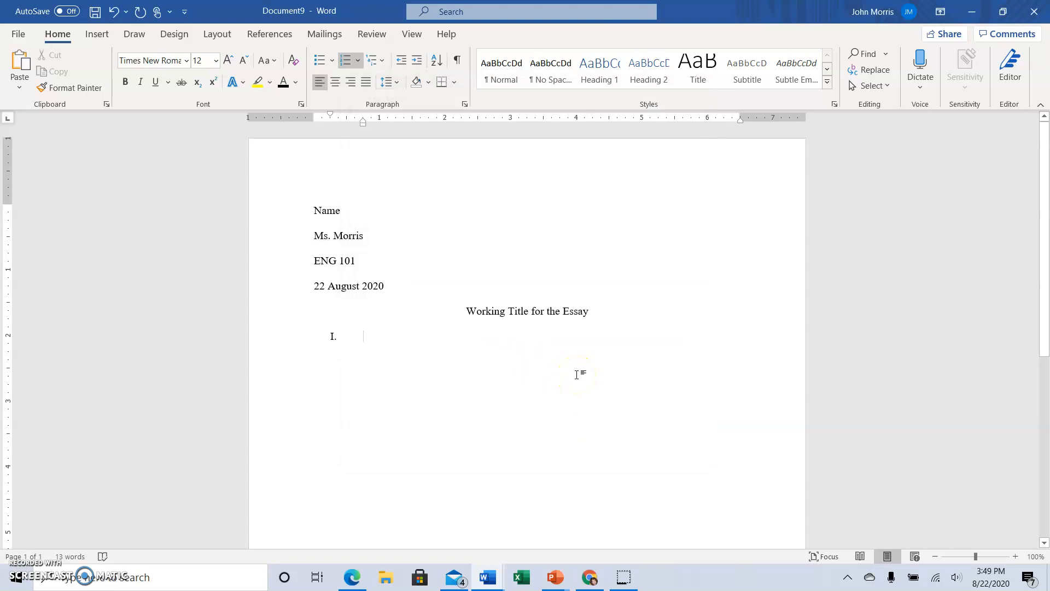
# Enter "Introduction" as the text of outline item I.
pyautogui.write('Inst')
pyautogui.press('BackSpace')
pyautogui.press('BackSpace')
pyautogui.press('BackSpace')
pyautogui.write('ttrocu')
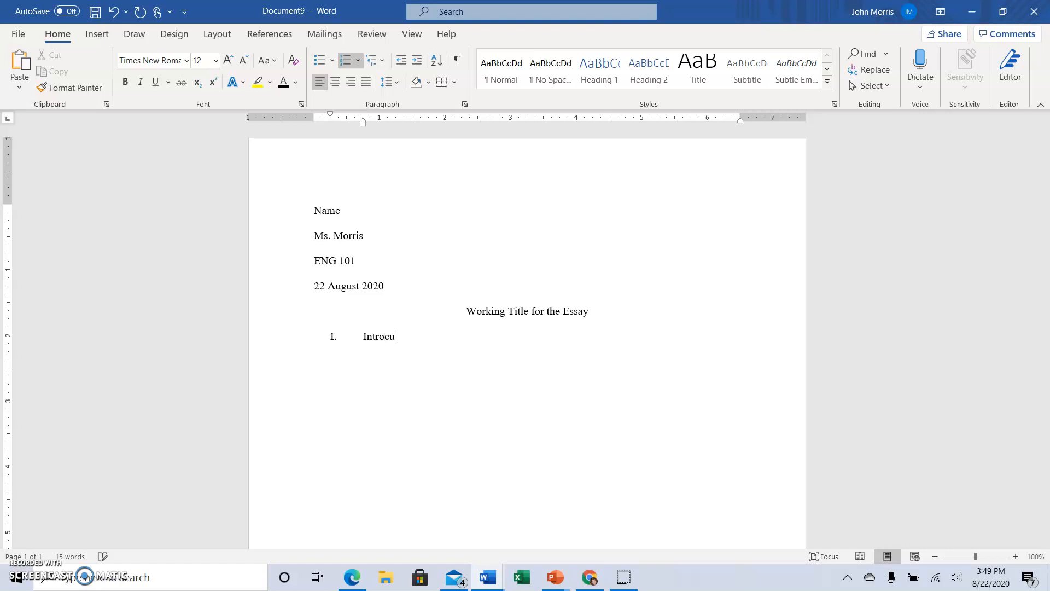
pyautogui.press('BackSpace')
pyautogui.press('BackSpace')
pyautogui.write('duction: Hood')
pyautogui.press('BackSpace')
pyautogui.write('k')
pyautogui.press('BackSpace')
pyautogui.press('BackSpace')
pyautogui.press('BackSpace')
pyautogui.press('BackSpace')
pyautogui.press('BackSpace')
pyautogui.press('BackSpace')
# Add "Hook" as sub-item A under Introduction and start sub-item B.
pyautogui.press('Return')
pyautogui.press('Tab')
pyautogui.write('Hook')
pyautogui.press('Return')
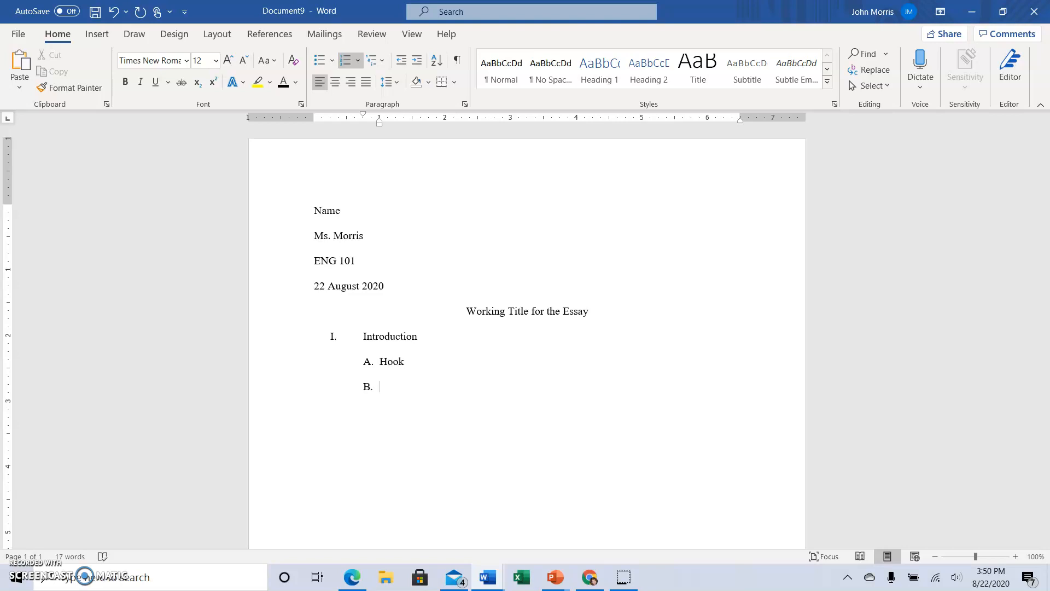
# Add sub-items "Bridge to Thesis (context or background)" and "Thesis" under Introduction, and begin item II at the top level.
pyautogui.write('Bridge to Thesis')
pyautogui.write('(context or backrp')
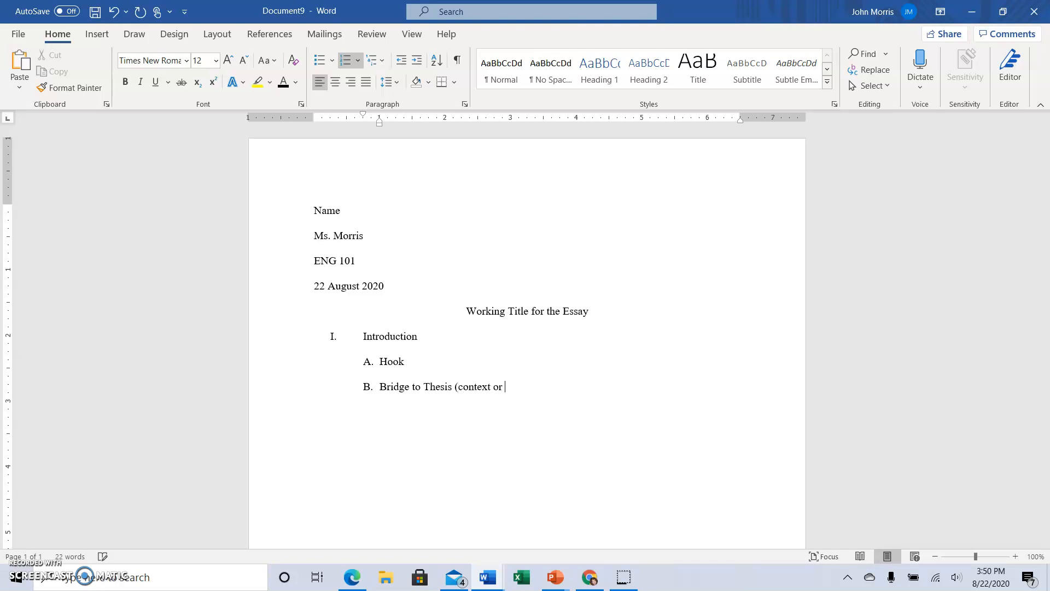
pyautogui.press('BackSpace')
pyautogui.press('BackSpace')
pyautogui.write('grpund)')
pyautogui.press('Return')
pyautogui.write('Thesis')
pyautogui.press('Return')
pyautogui.hotkey('shift', 'Tab')
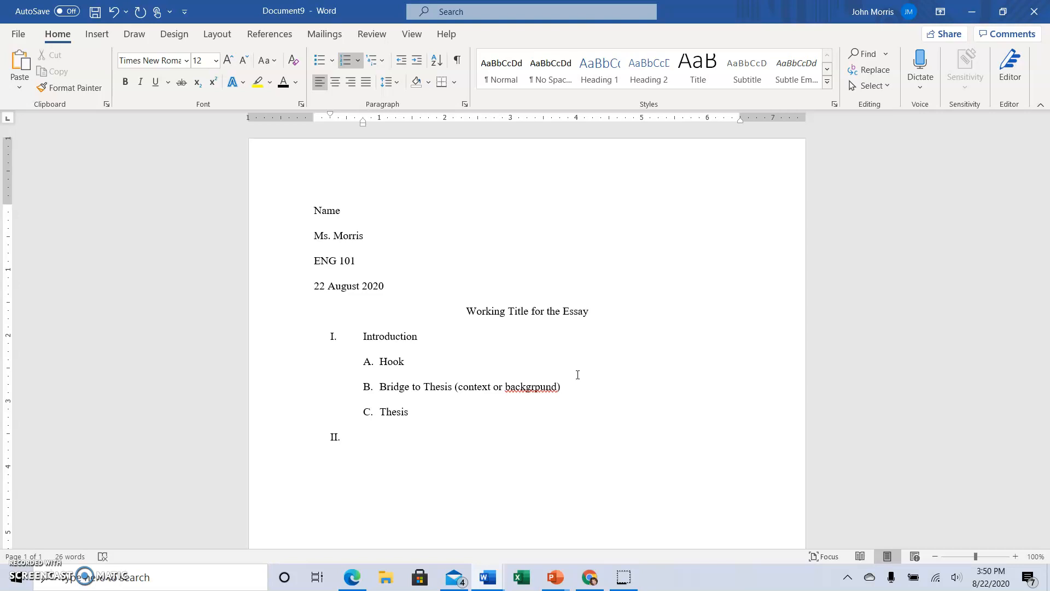
pyautogui.rightClick(542, 388)
pyautogui.click(542, 388)
pyautogui.press('BackSpace')
pyautogui.write('o')
# Enter "Aspect 1: Education" as the text of item II.
pyautogui.click(369, 444)
pyautogui.write('Asp')
pyautogui.write('ect')
pyautogui.write(' : 1')
pyautogui.press('BackSpace')
pyautogui.press('BackSpace')
pyautogui.press('BackSpace')
pyautogui.write('1: Educa')
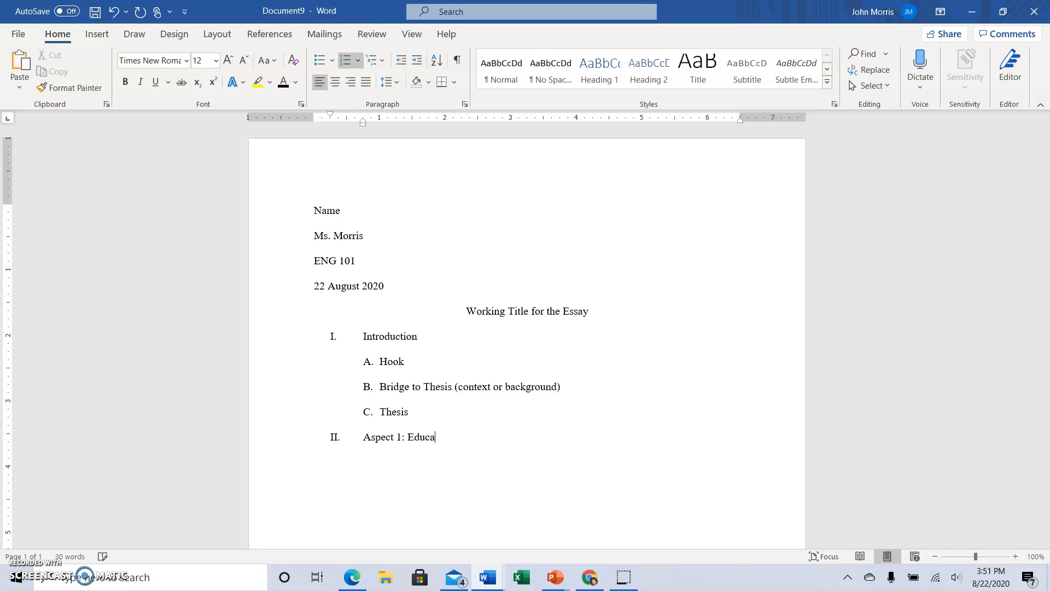
pyautogui.write('tion')
# Add lettered sub-items "Teacher" and "Musician" under Aspect 1: Education, and begin item III at the top level.
pyautogui.press('Return')
pyautogui.press('Tab')
pyautogui.write('Teacher')
pyautogui.press('Return')
pyautogui.write('Musician')
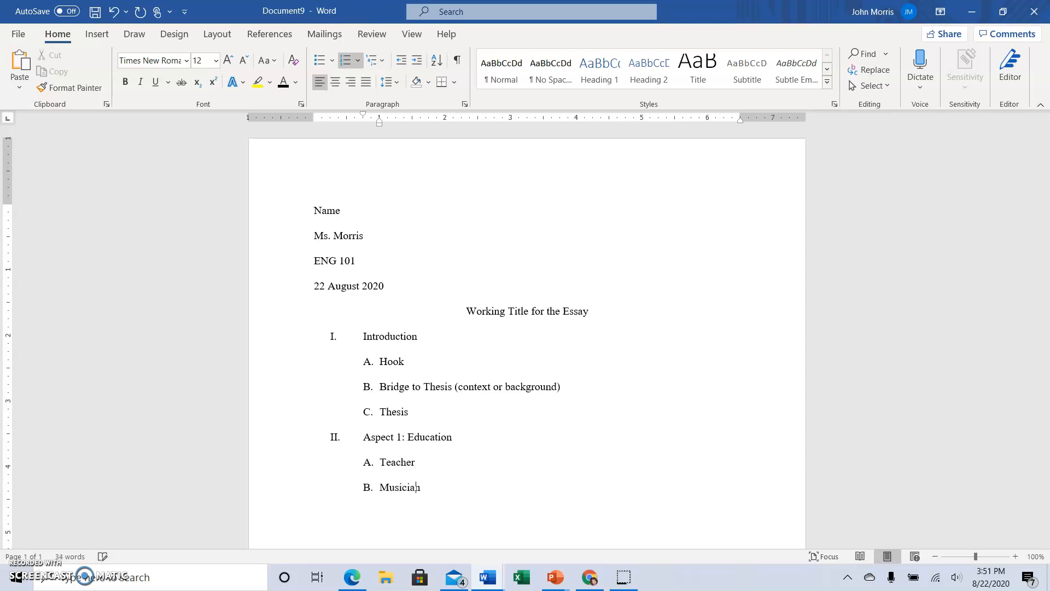
pyautogui.press('Return')
pyautogui.hotkey('shift', 'Tab')
# Extend the Thesis sub-item under Introduction to read "Thesis: 3 Aspects and 2 careers".
pyautogui.click(412, 414)
pyautogui.write(':')
pyautogui.write(' 3 Aspects and 2 careers')
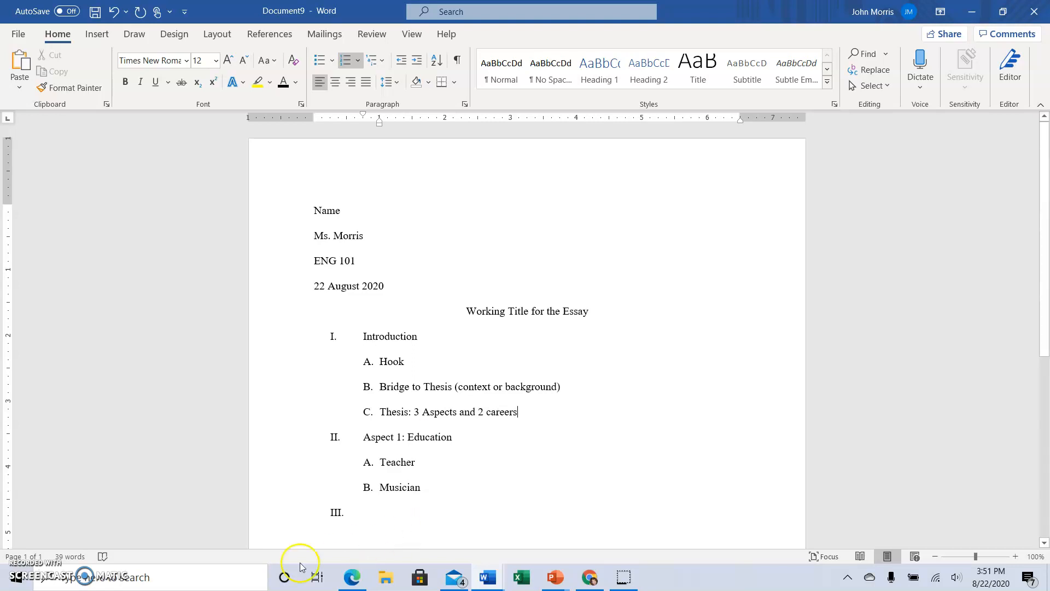
pyautogui.click(422, 461)
pyautogui.press('Return')
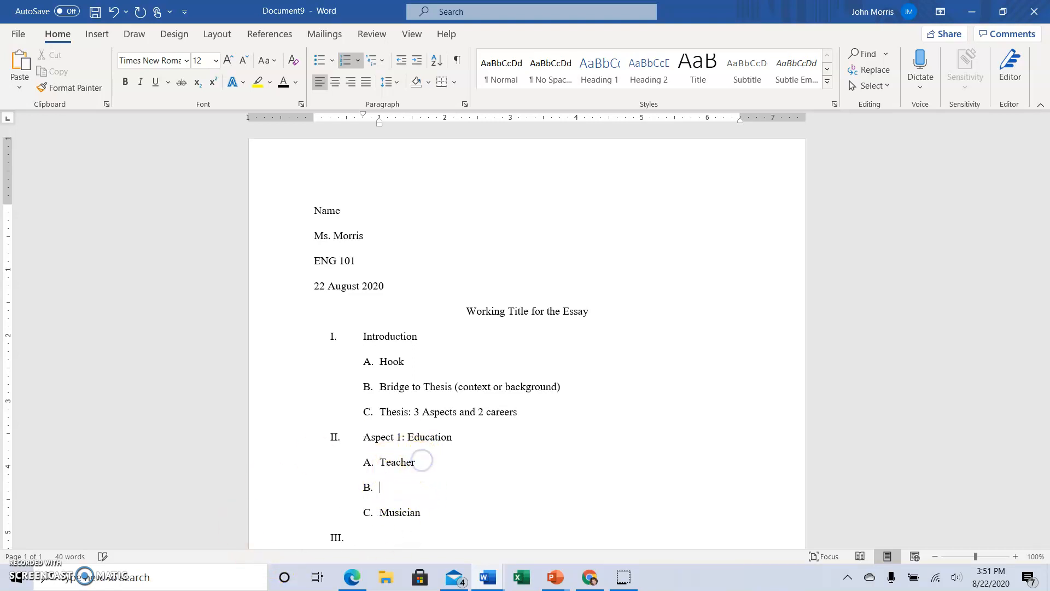
pyautogui.press('Tab')
pyautogui.hotkey('shift', 'Tab')
pyautogui.write('1')
pyautogui.press('BackSpace')
pyautogui.press('BackSpace')
pyautogui.press('BackSpace')
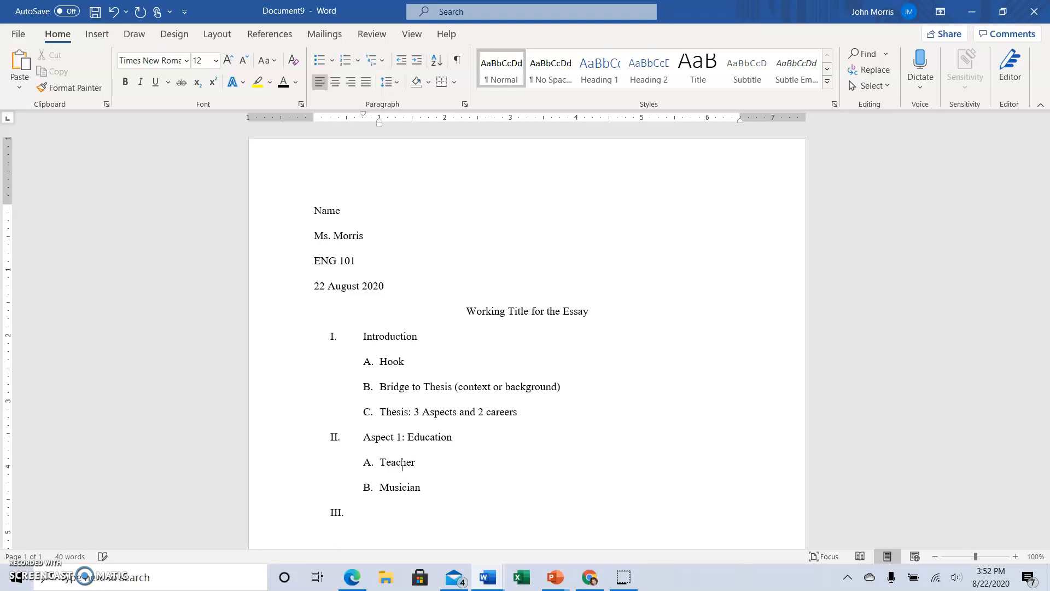
# Add third-level items "Detail" and "Quotation from OOH" under Teacher.
pyautogui.press('Return')
pyautogui.press('Tab')
pyautogui.write('Detail')
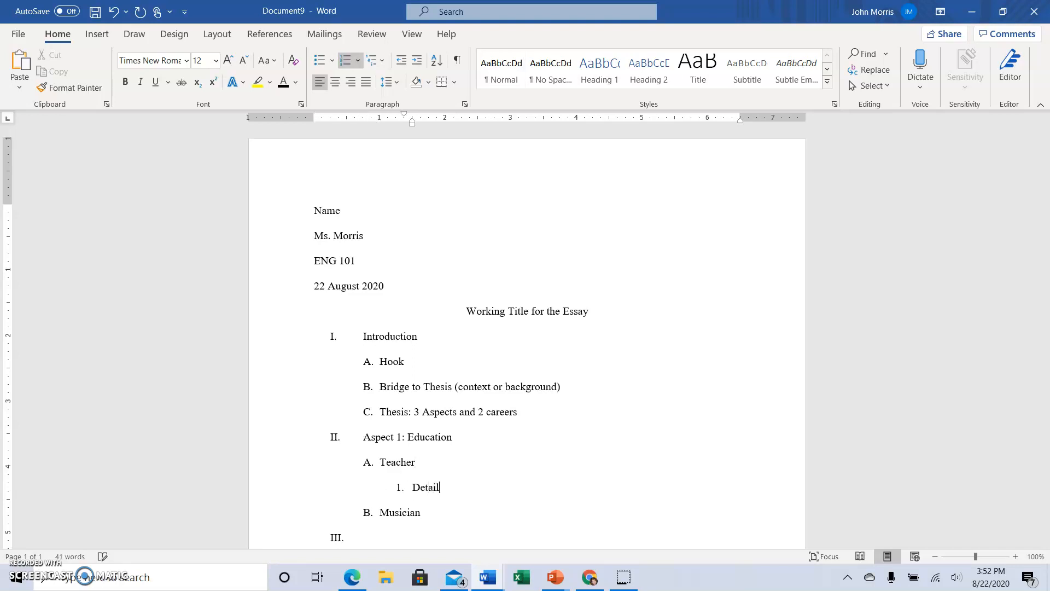
pyautogui.press('Return')
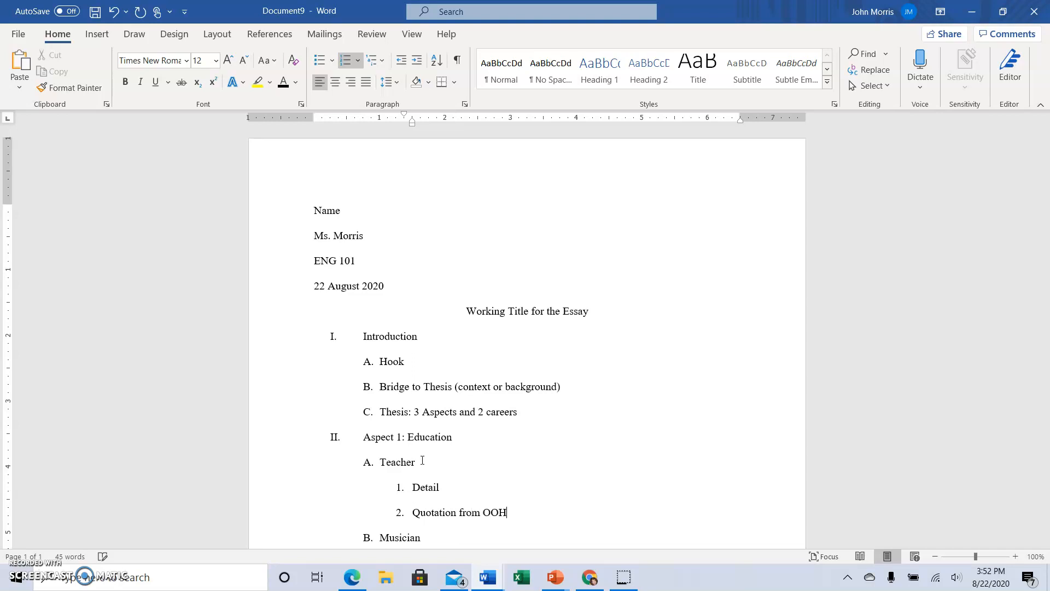
# Italicize "OOH" in the quotation item under Teacher.
pyautogui.moveTo(508, 513); pyautogui.dragTo(482, 517)
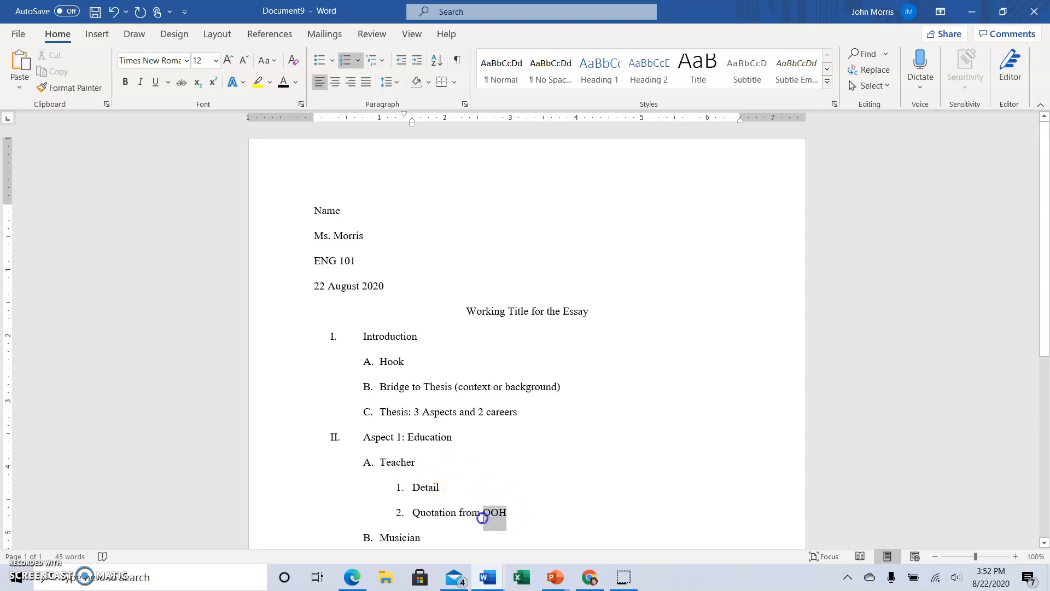
pyautogui.click(498, 496)
pyautogui.scroll(-1, 621, 391)
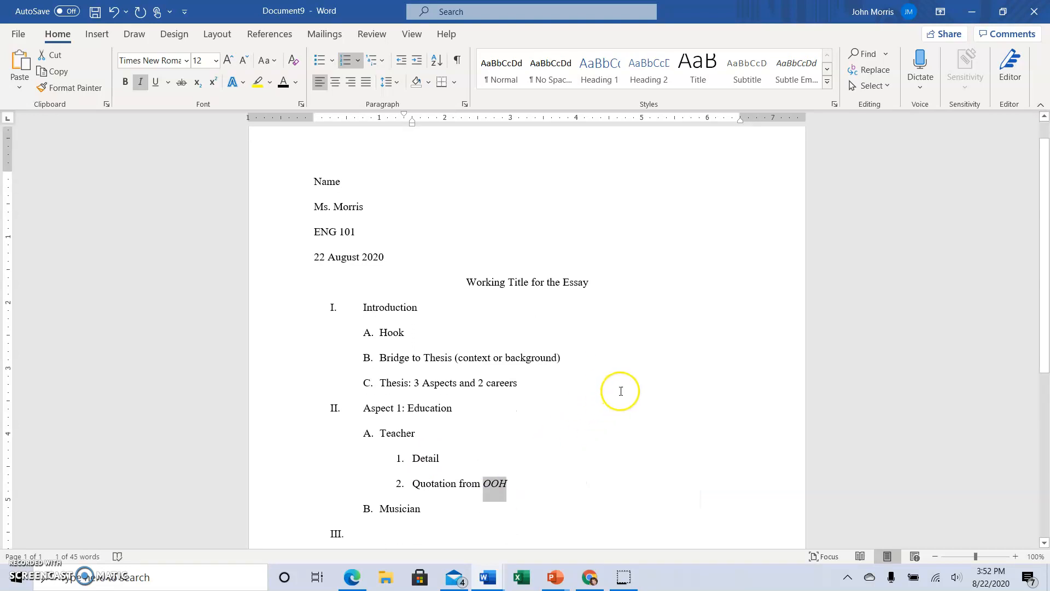
# Add "Explanation" in non-italic text as the third item under Teacher.
pyautogui.click(433, 504)
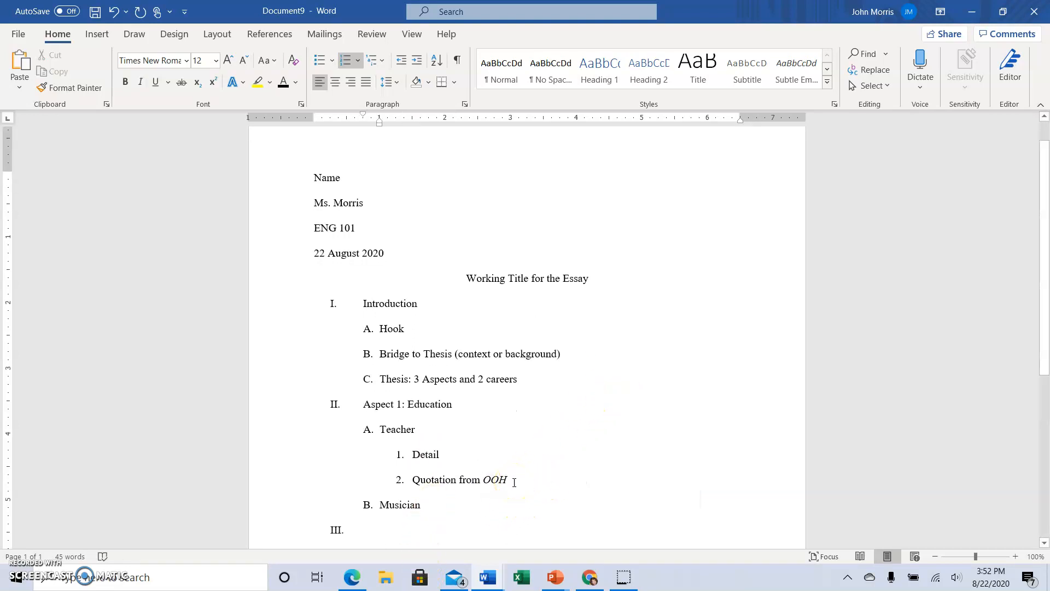
pyautogui.click(521, 476)
pyautogui.press('Return')
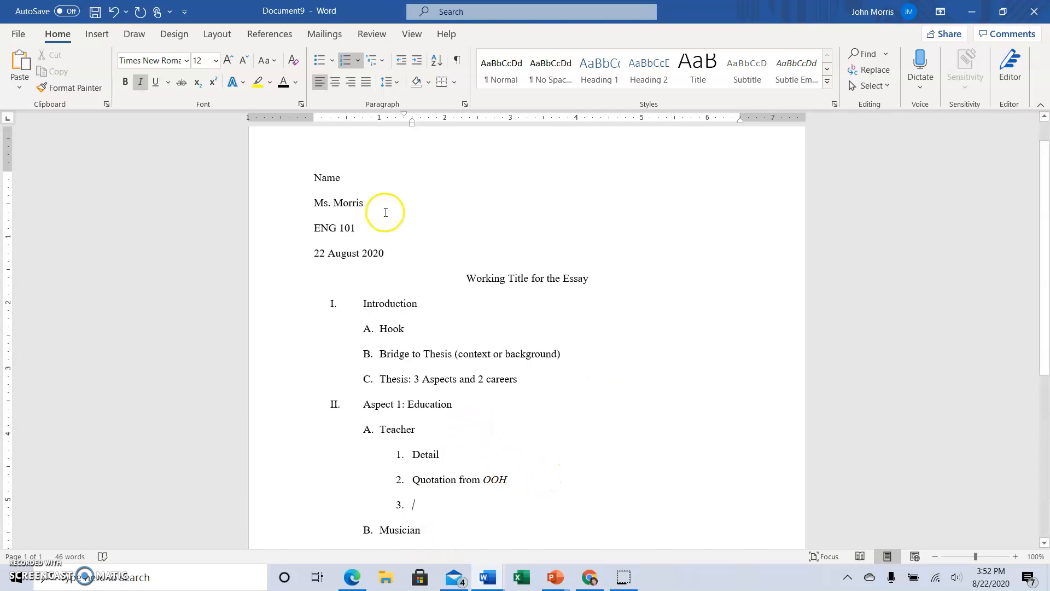
pyautogui.click(141, 81)
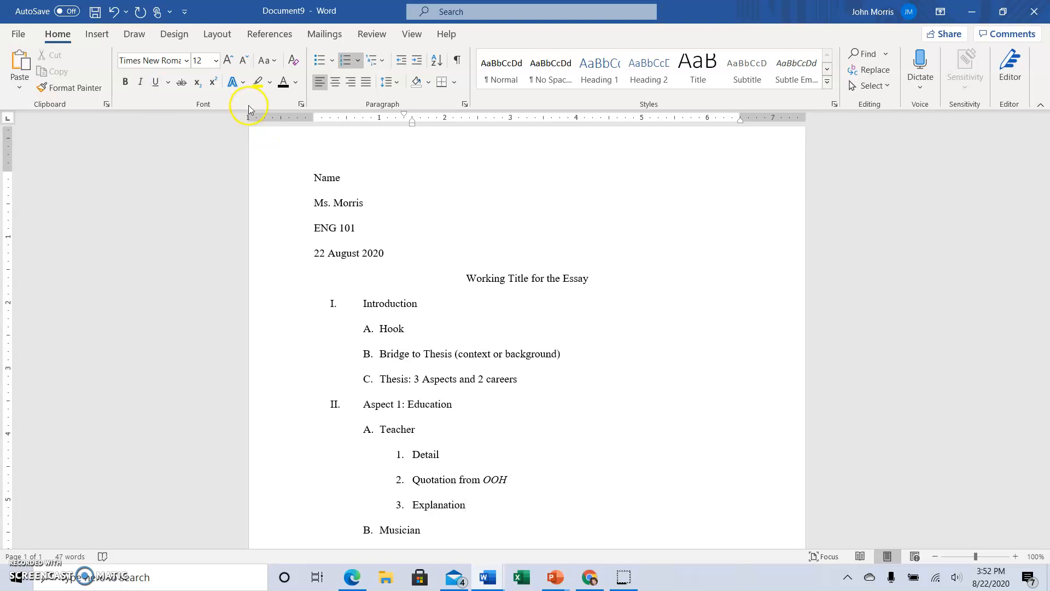
# Copy the Detail, Quotation from OOH and Explanation items from Teacher to below Musician, and remove the extra empty item.
pyautogui.scroll(-1, 251, 105)
pyautogui.scroll(-1, 461, 431)
pyautogui.scroll(-3, 460, 432)
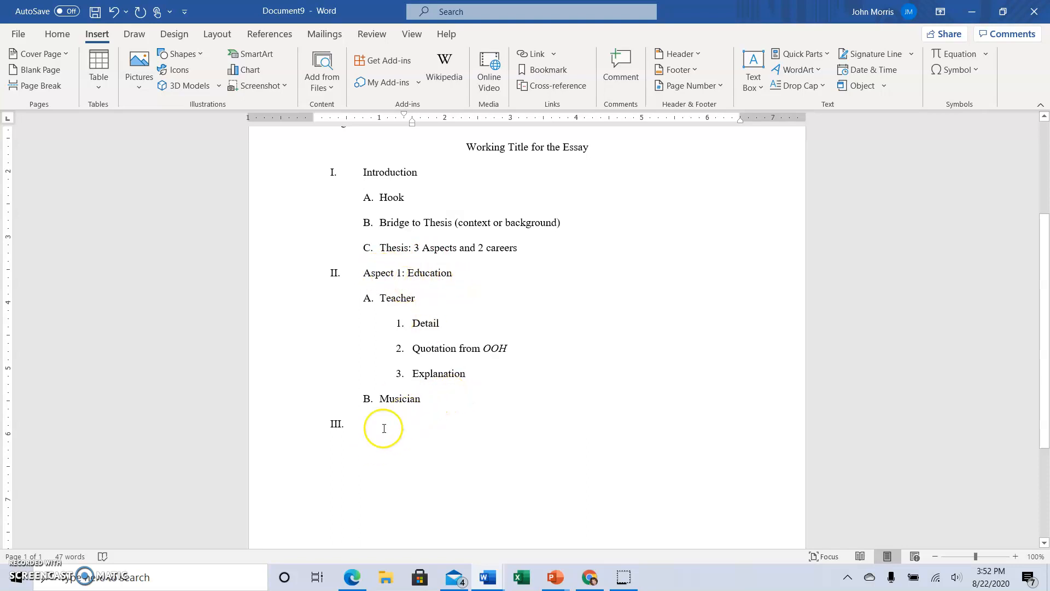
pyautogui.moveTo(466, 372); pyautogui.dragTo(396, 326)
pyautogui.hotkey('ctrl', 'c')
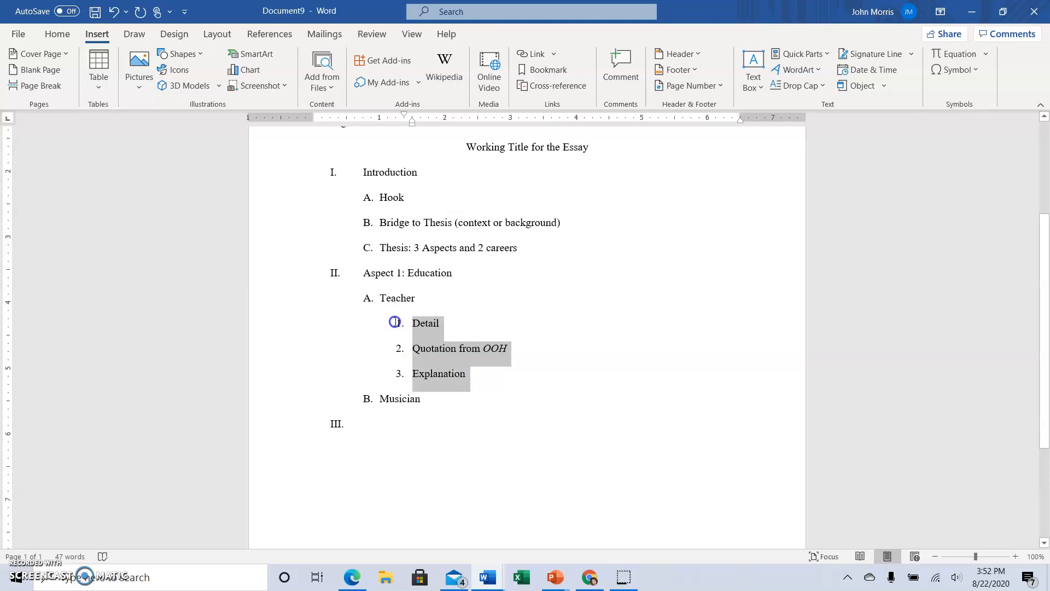
pyautogui.rightClick(428, 345)
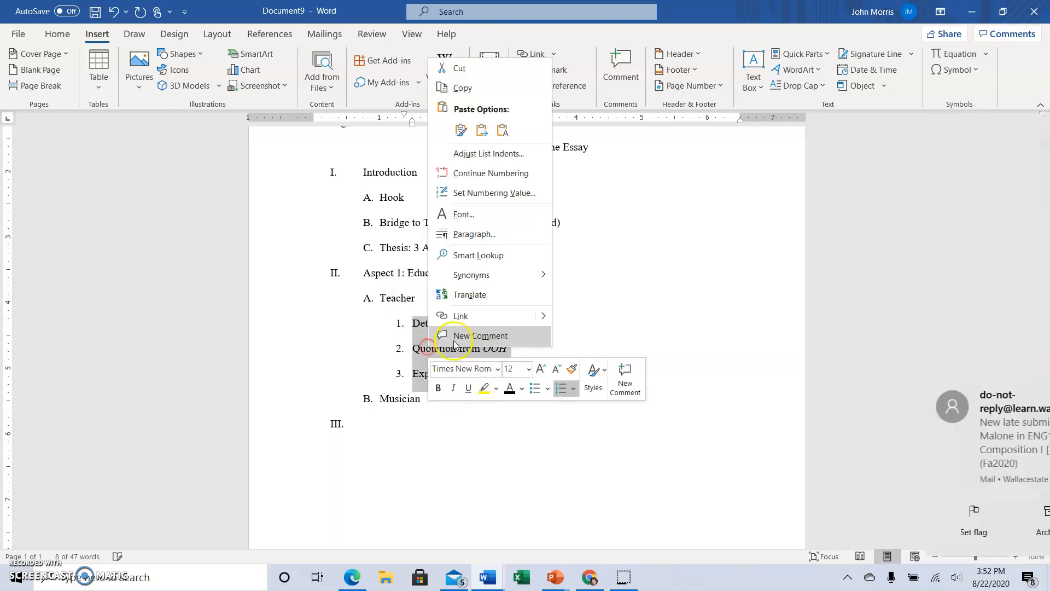
pyautogui.click(465, 87)
pyautogui.click(429, 394)
pyautogui.press('Return')
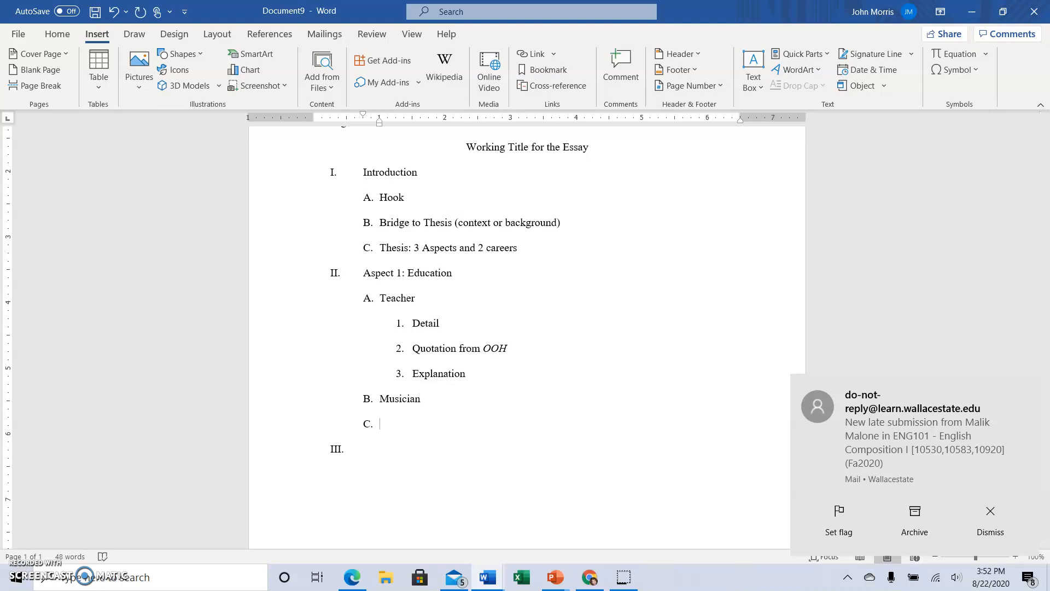
pyautogui.hotkey('ctrl', 'v')
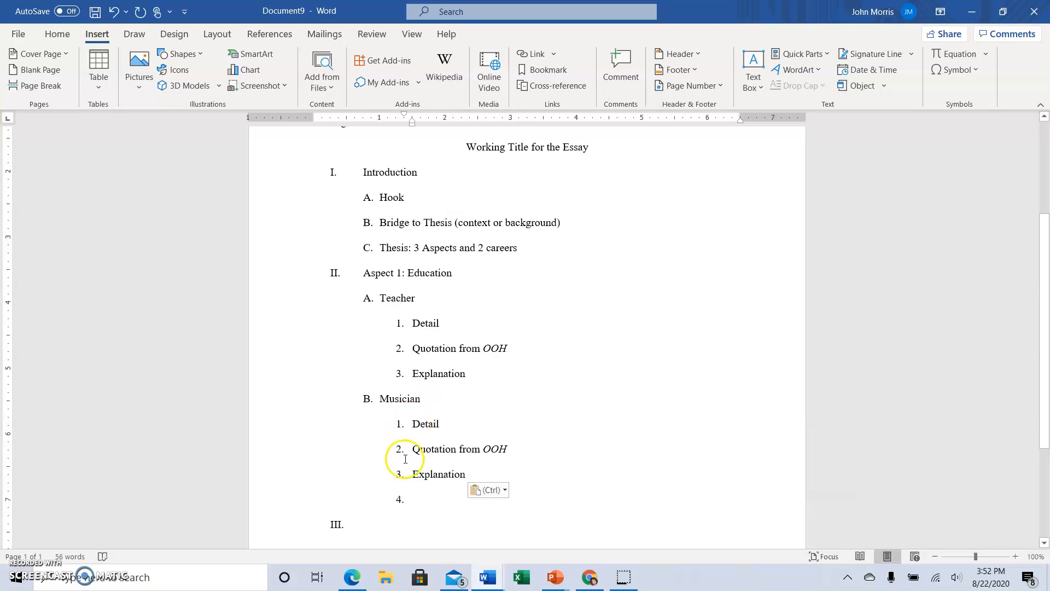
pyautogui.press('BackSpace')
pyautogui.press('BackSpace')
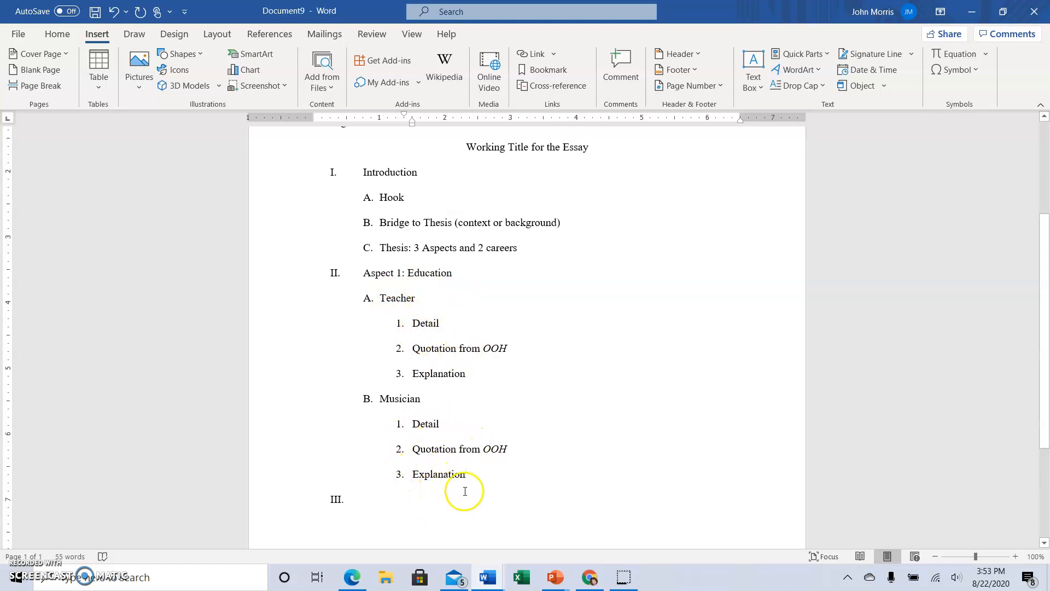
# Copy the whole Aspect 1: Education section with its sub-items and paste it at item III.
pyautogui.click(361, 501)
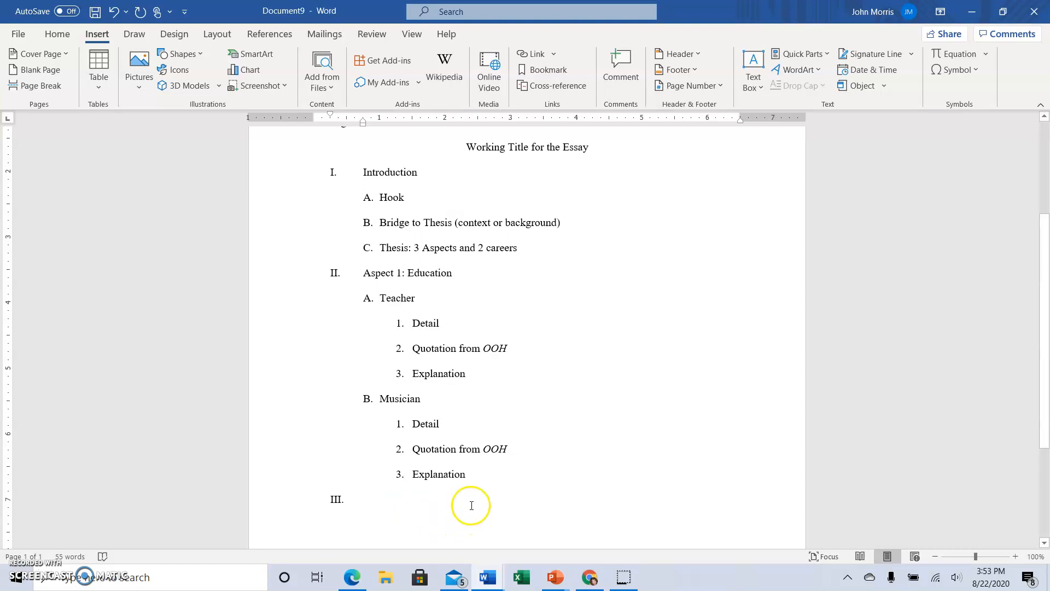
pyautogui.moveTo(470, 475); pyautogui.dragTo(360, 275)
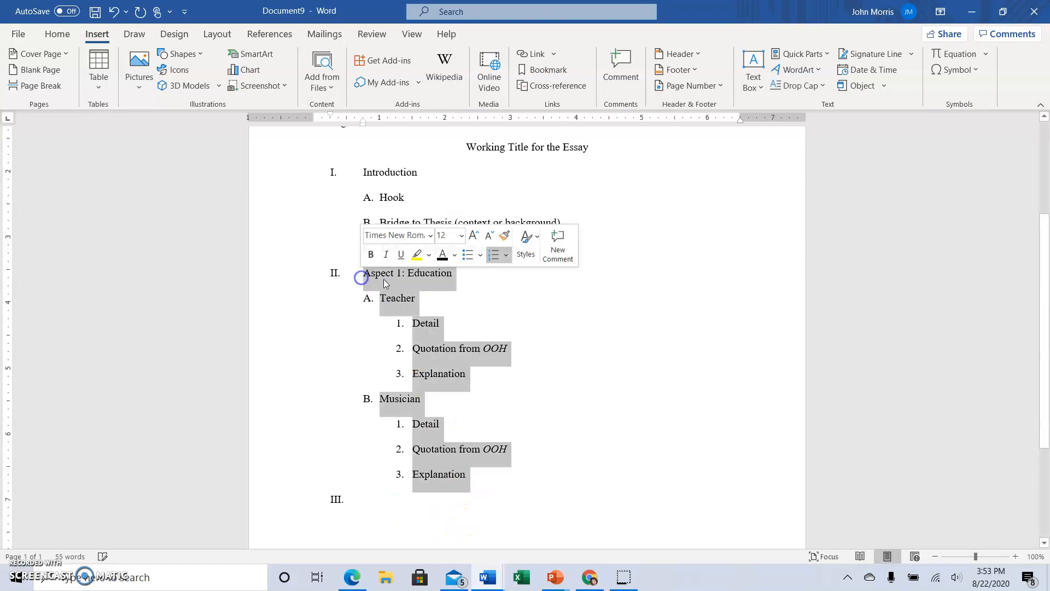
pyautogui.rightClick(385, 274)
pyautogui.click(418, 282)
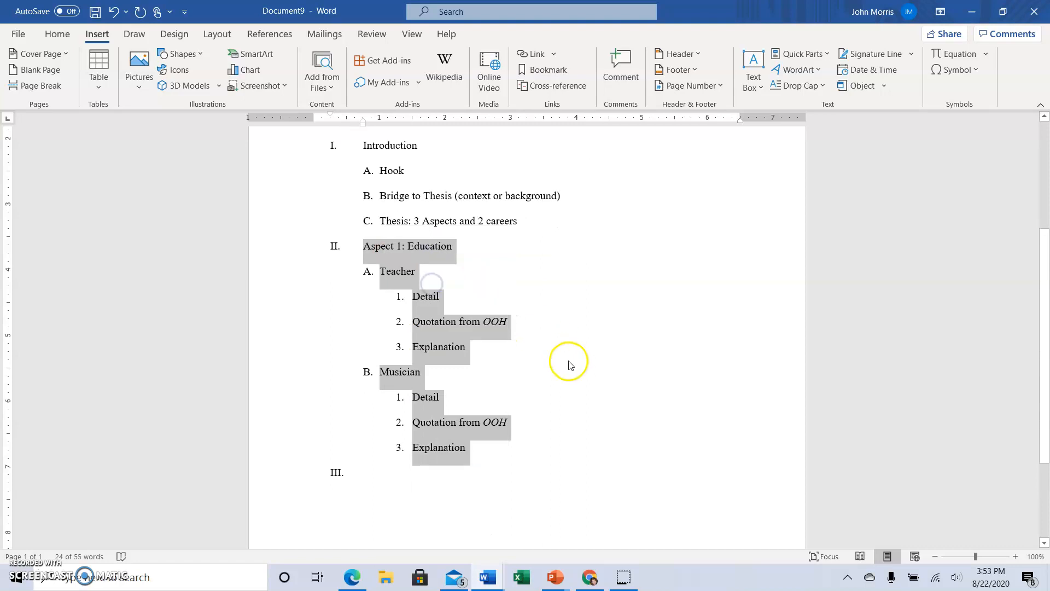
pyautogui.scroll(-2, 569, 363)
pyautogui.click(358, 430)
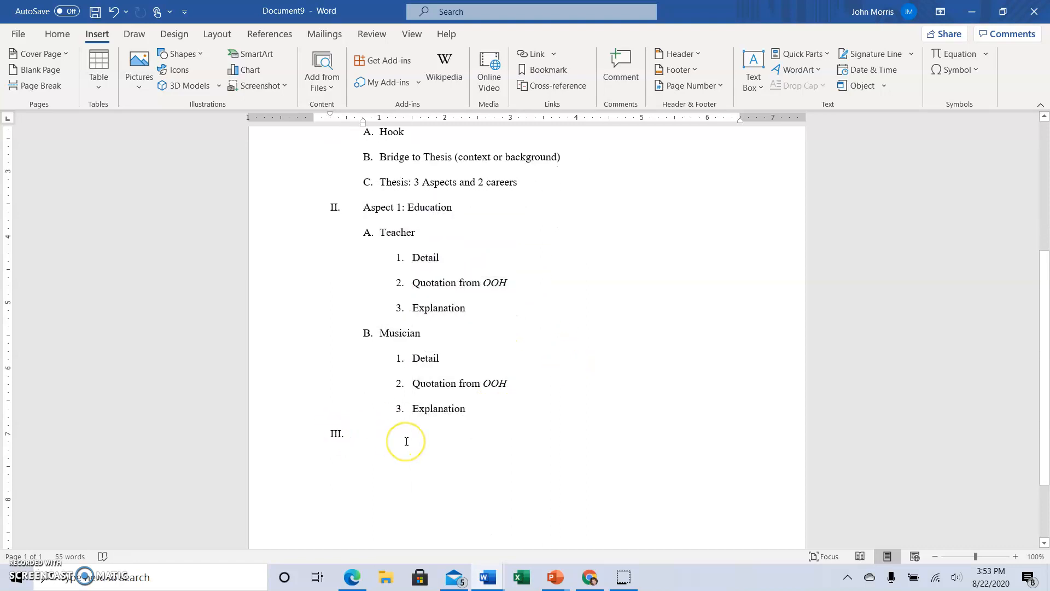
pyautogui.hotkey('ctrl', 'v')
pyautogui.scroll(-4, 406, 438)
pyautogui.scroll(3, 421, 389)
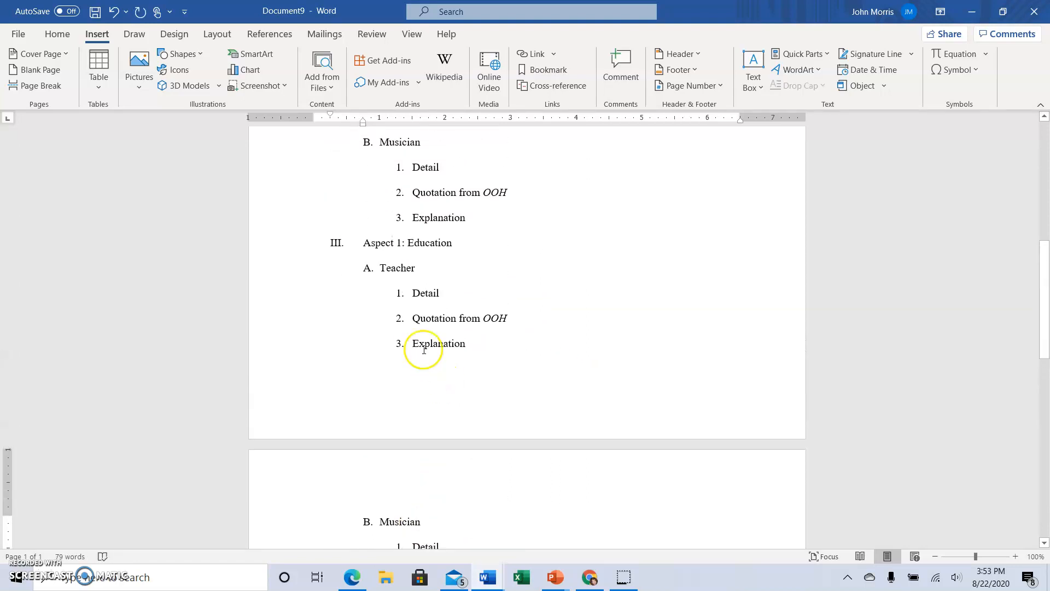
# Change the heading of item III to "Aspect 2: Income".
pyautogui.click(401, 241)
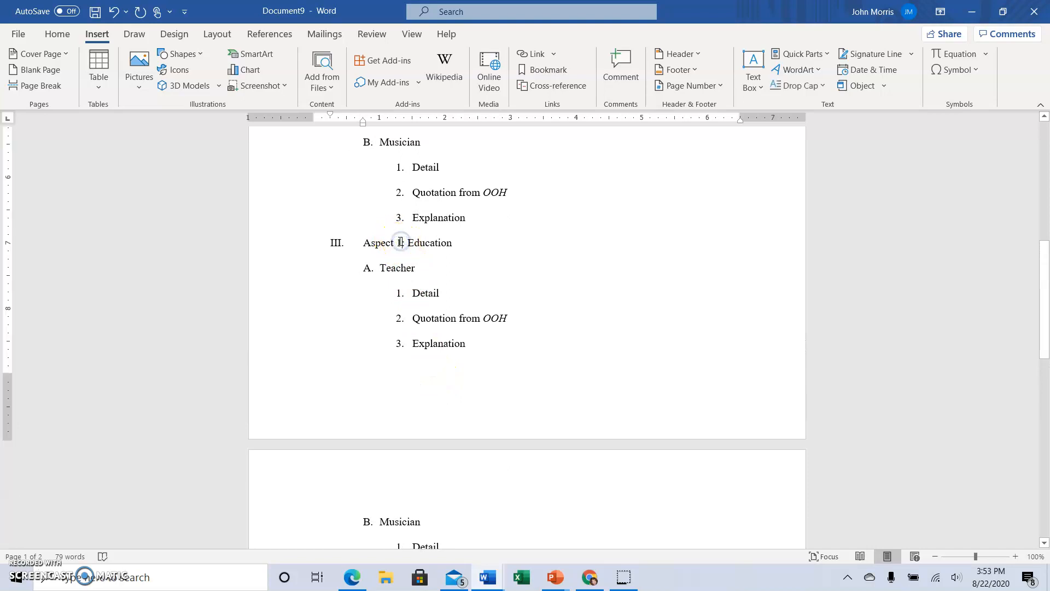
pyautogui.press('BackSpace')
pyautogui.write('2')
pyautogui.click(453, 242)
pyautogui.press('BackSpace')
pyautogui.press('BackSpace')
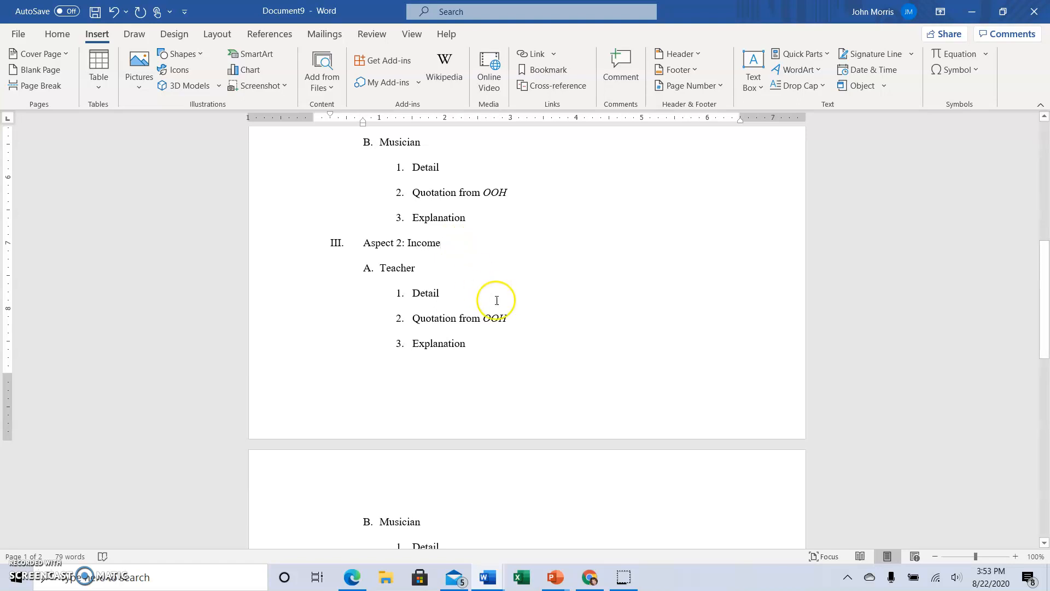
# Copy the whole Aspect 2: Income section with its sub-items and paste it at item IV.
pyautogui.scroll(-5, 497, 299)
pyautogui.moveTo(476, 438); pyautogui.dragTo(368, 176)
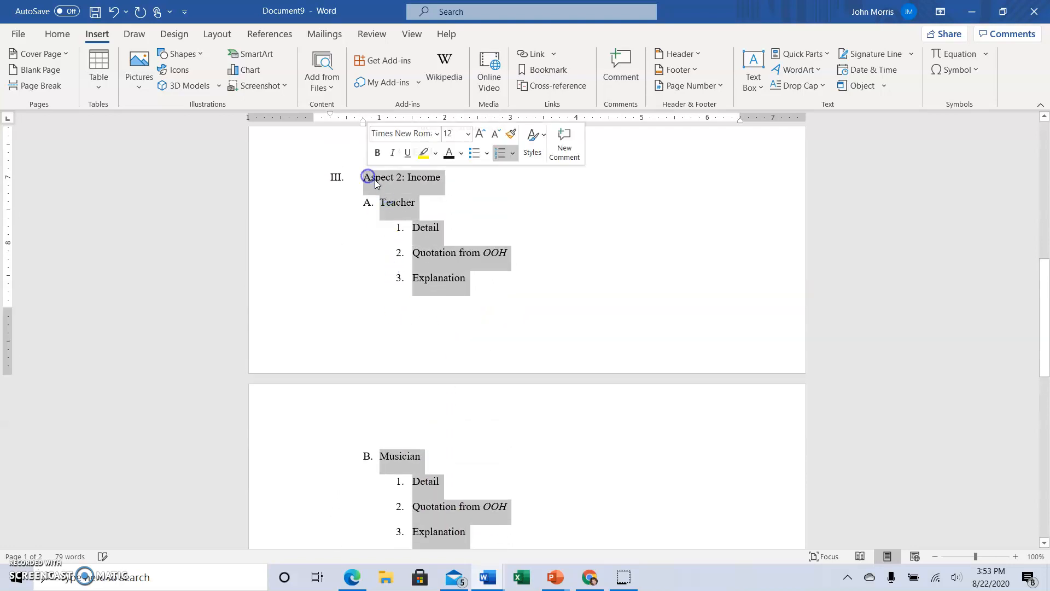
pyautogui.rightClick(375, 179)
pyautogui.click(435, 214)
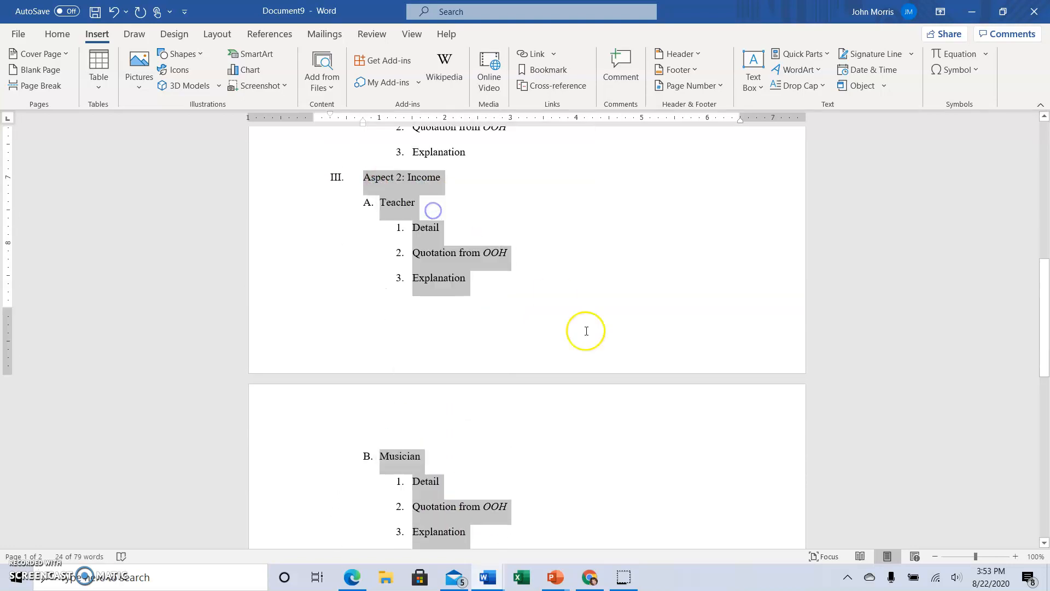
pyautogui.scroll(-3, 596, 345)
pyautogui.click(387, 425)
pyautogui.hotkey('ctrl', 'v')
# Change the heading of item IV to "Aspect 3: Skills".
pyautogui.click(400, 298)
pyautogui.press('BackSpace')
pyautogui.press('BackSpace')
pyautogui.click(445, 299)
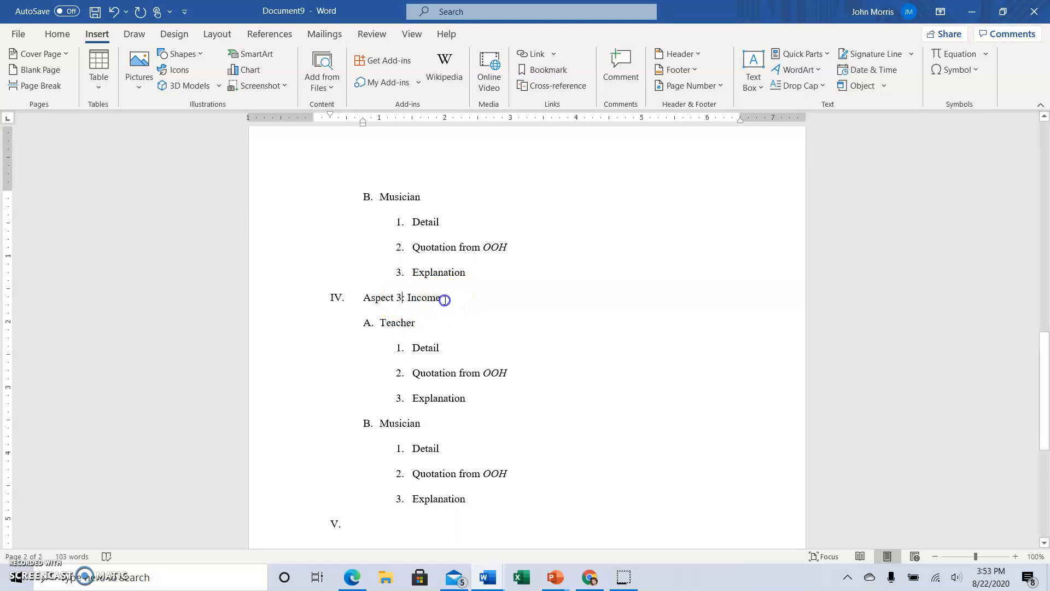
pyautogui.press('BackSpace')
pyautogui.press('BackSpace')
pyautogui.press('BackSpace')
pyautogui.press('BackSpace')
pyautogui.press('BackSpace')
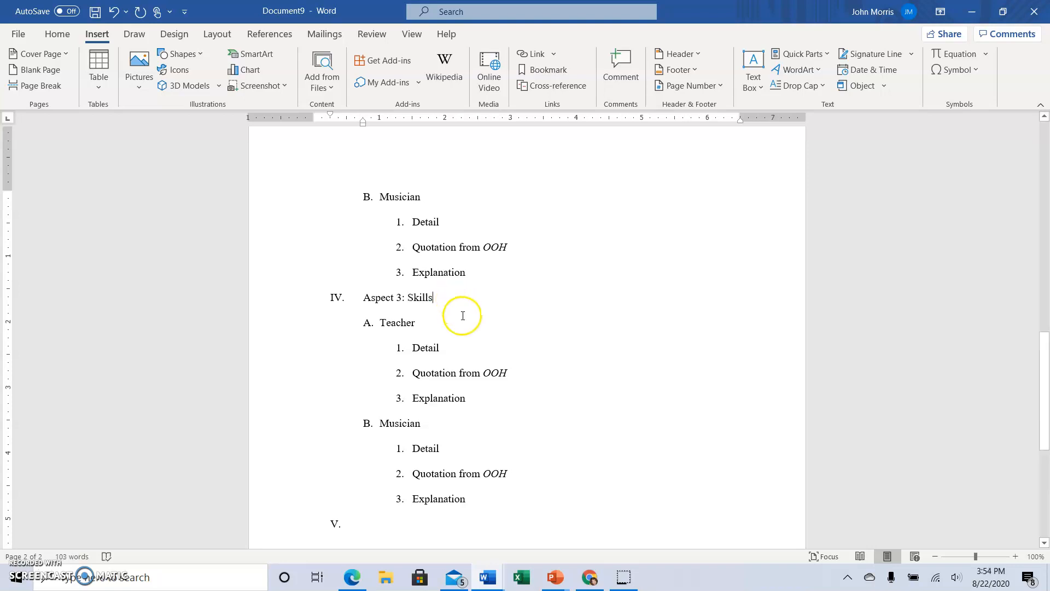
# Enter "Conclusion" as the heading of item V at the end of the outline.
pyautogui.scroll(-2, 468, 394)
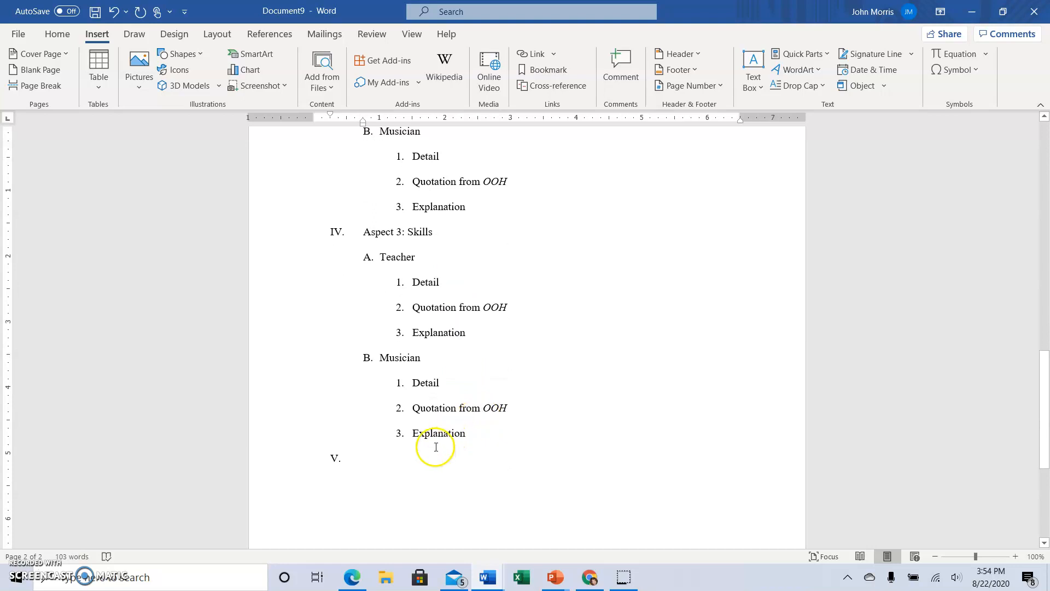
pyautogui.scroll(-1, 415, 338)
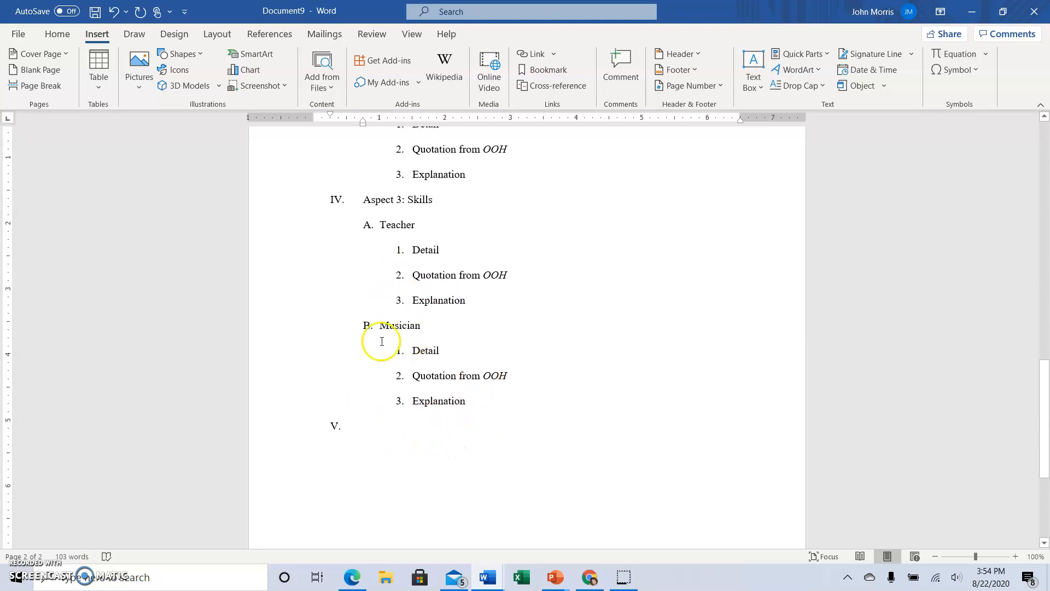
pyautogui.click(352, 426)
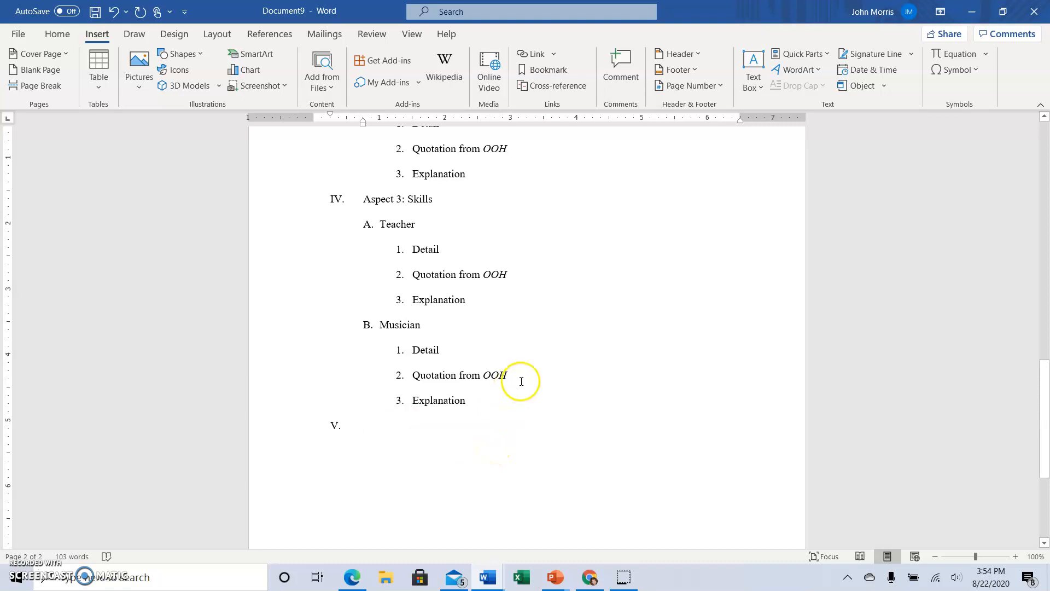
pyautogui.scroll(6, 508, 388)
pyautogui.scroll(12, 494, 387)
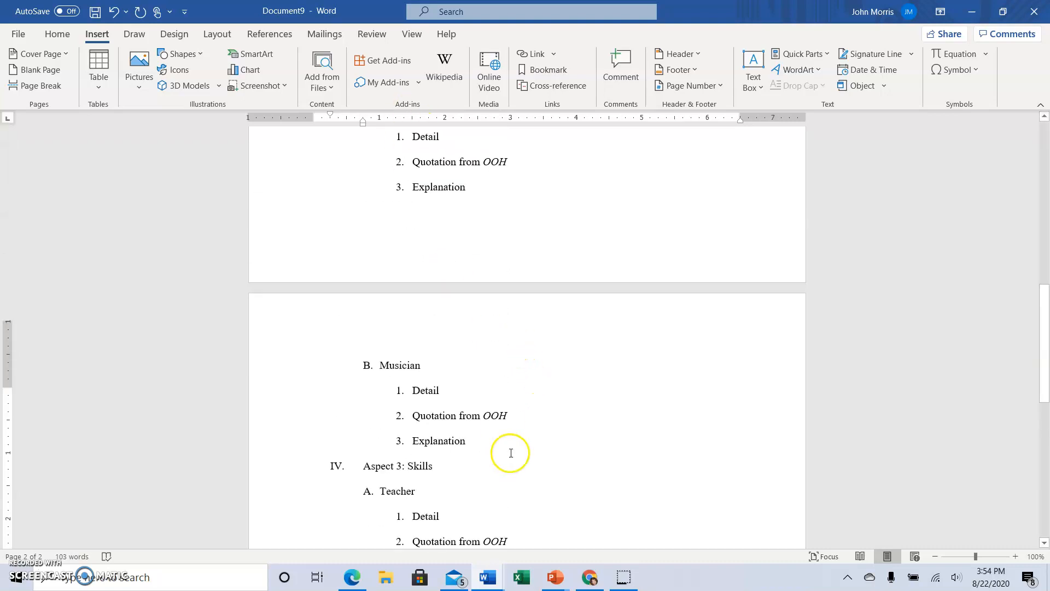
pyautogui.scroll(3, 475, 331)
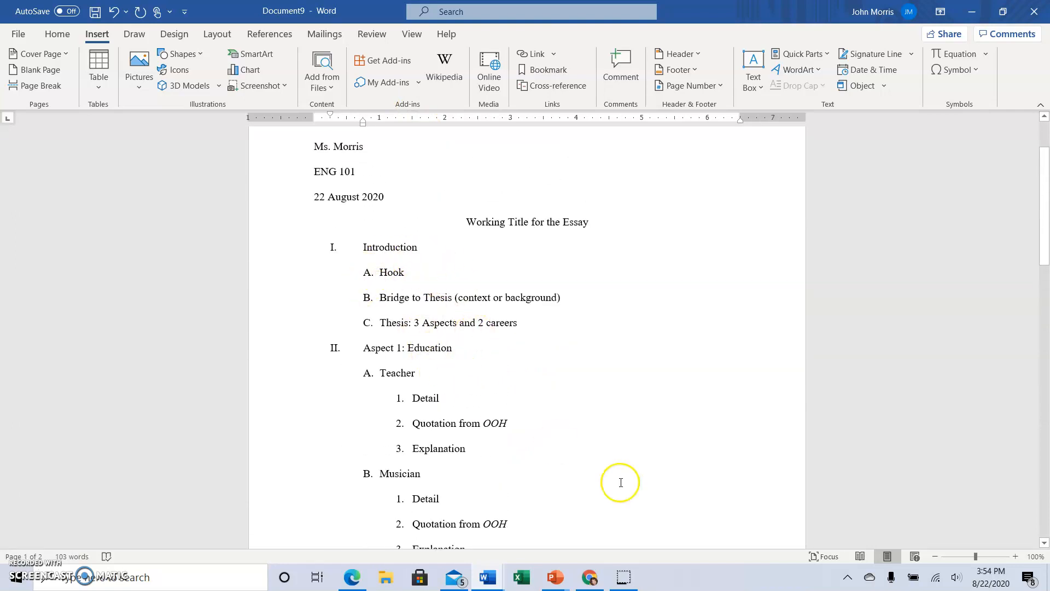
pyautogui.scroll(-14, 617, 480)
pyautogui.scroll(-9, 617, 479)
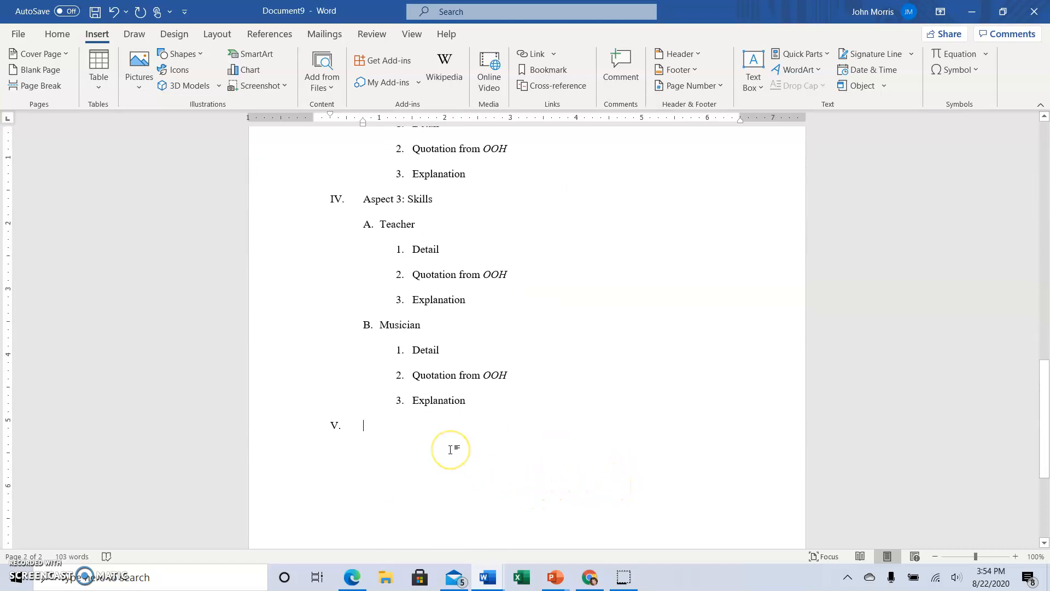
pyautogui.write('Cl')
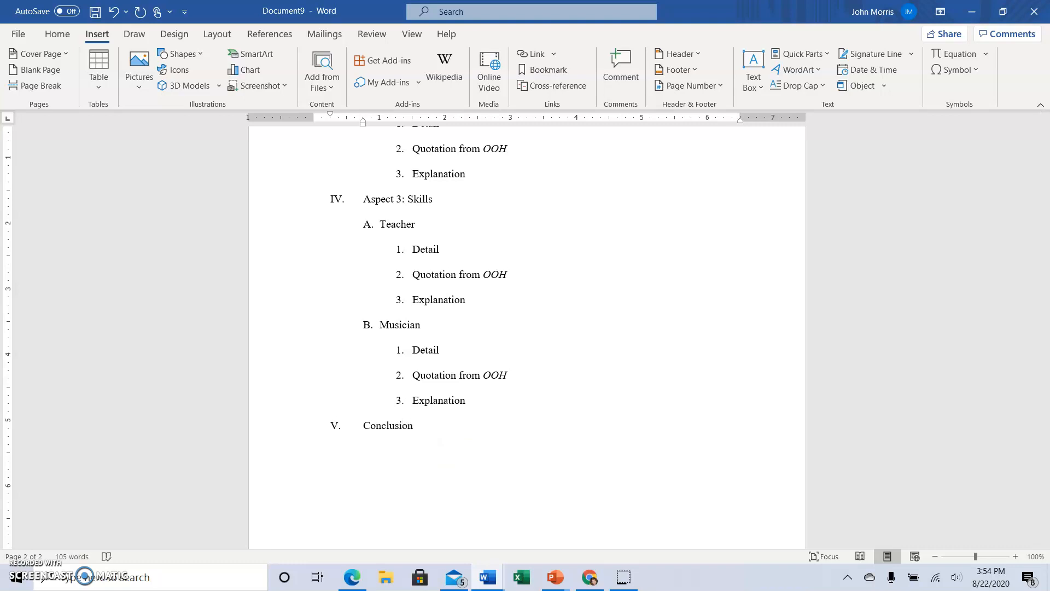
# Add "Thesis Reworded" as sub-item A under Conclusion and start an empty sub-item B.
pyautogui.scroll(15, 473, 471)
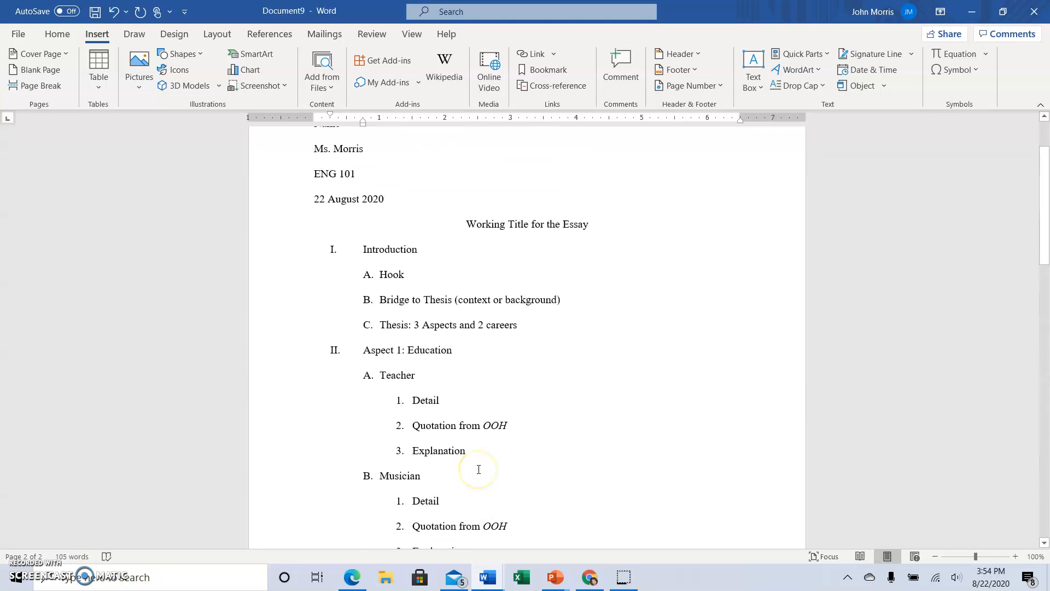
pyautogui.scroll(-10, 478, 470)
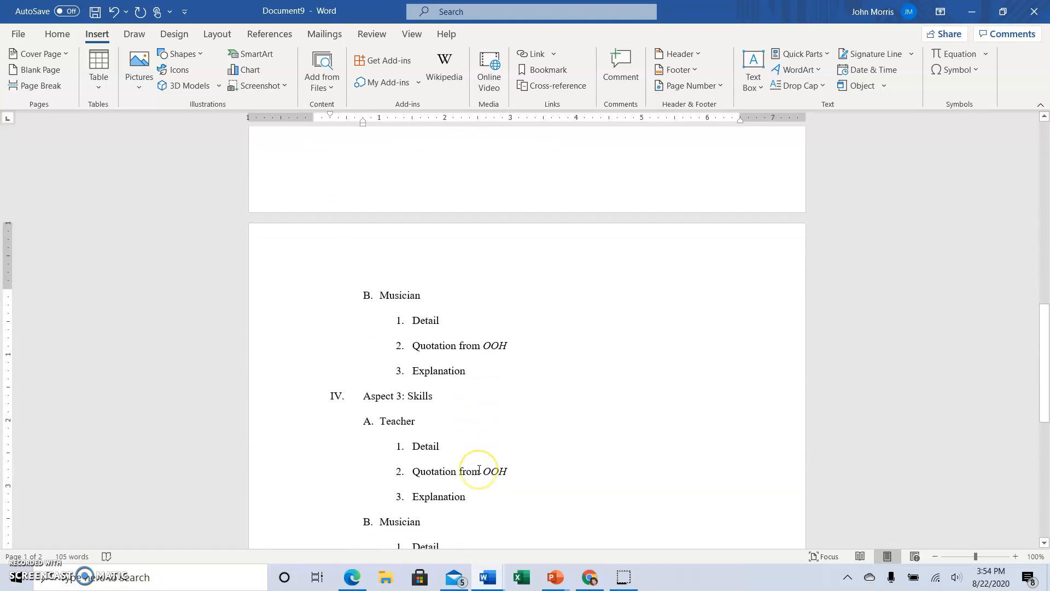
pyautogui.scroll(-3, 479, 469)
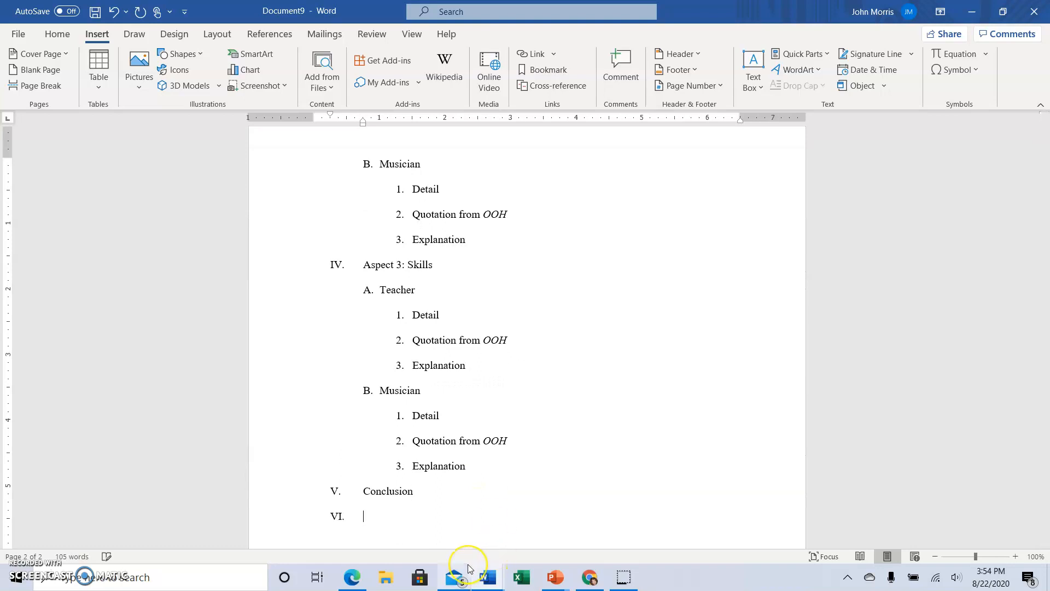
pyautogui.press('Tab')
pyautogui.write('The')
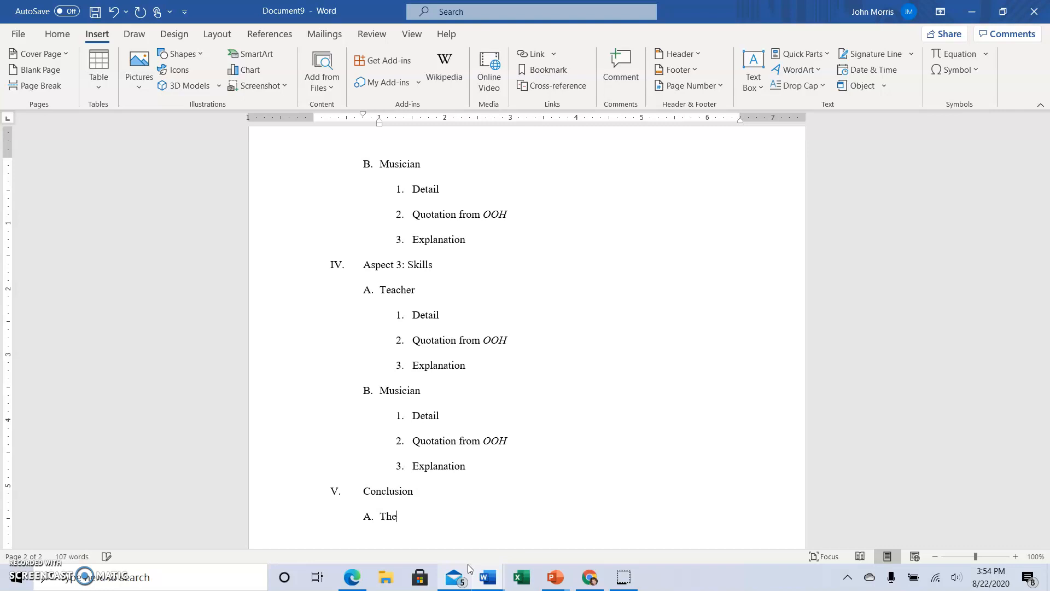
pyautogui.write('sis Reworded')
pyautogui.press('Return')
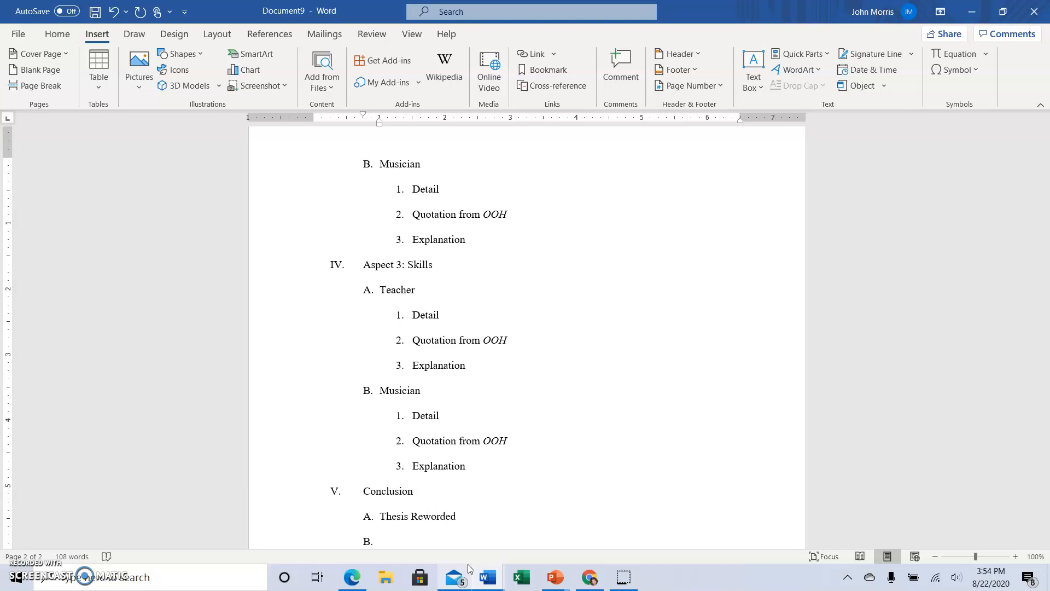
# Capitalize "Careers" in the thesis item of the Introduction.
pyautogui.scroll(5, 541, 432)
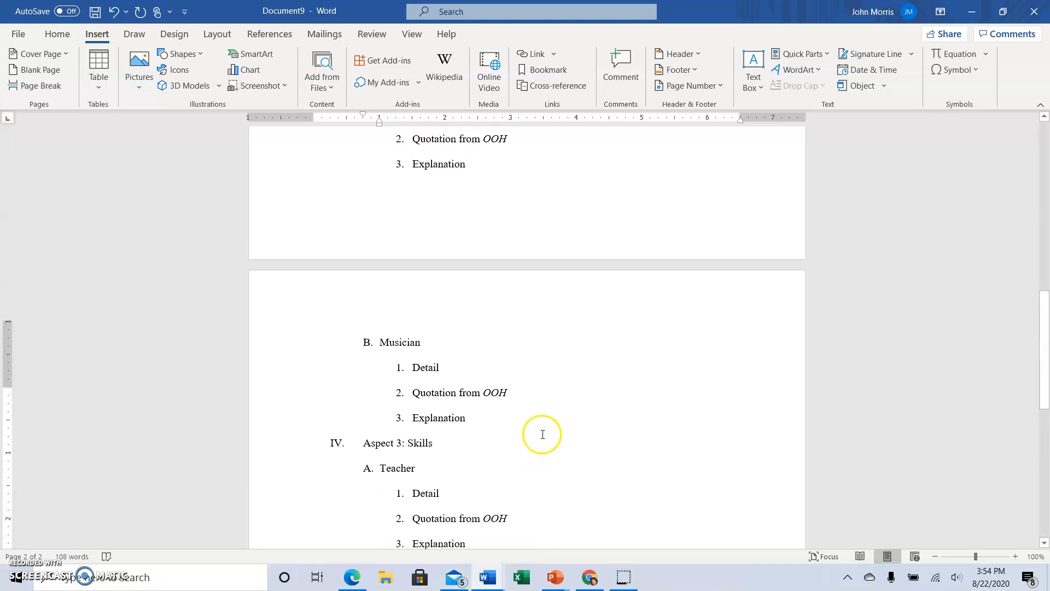
pyautogui.scroll(5, 450, 340)
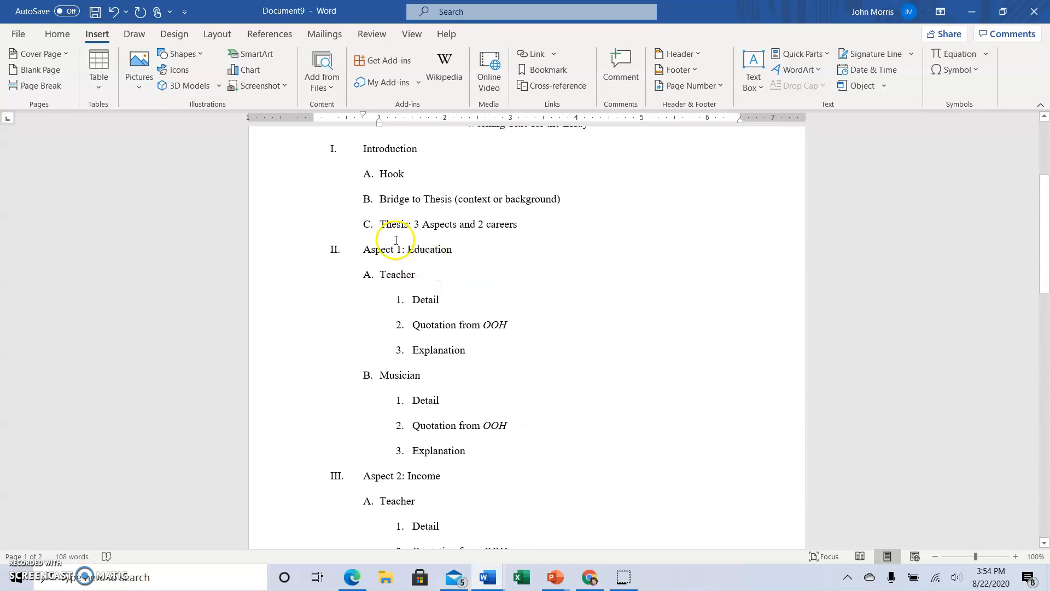
pyautogui.scroll(2, 382, 226)
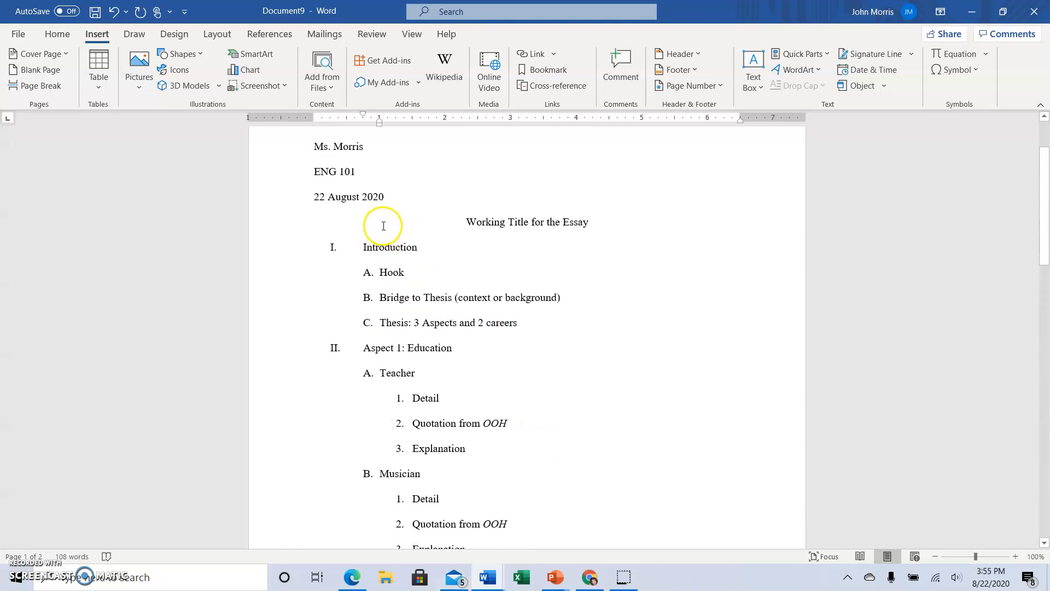
pyautogui.click(492, 322)
pyautogui.press('BackSpace')
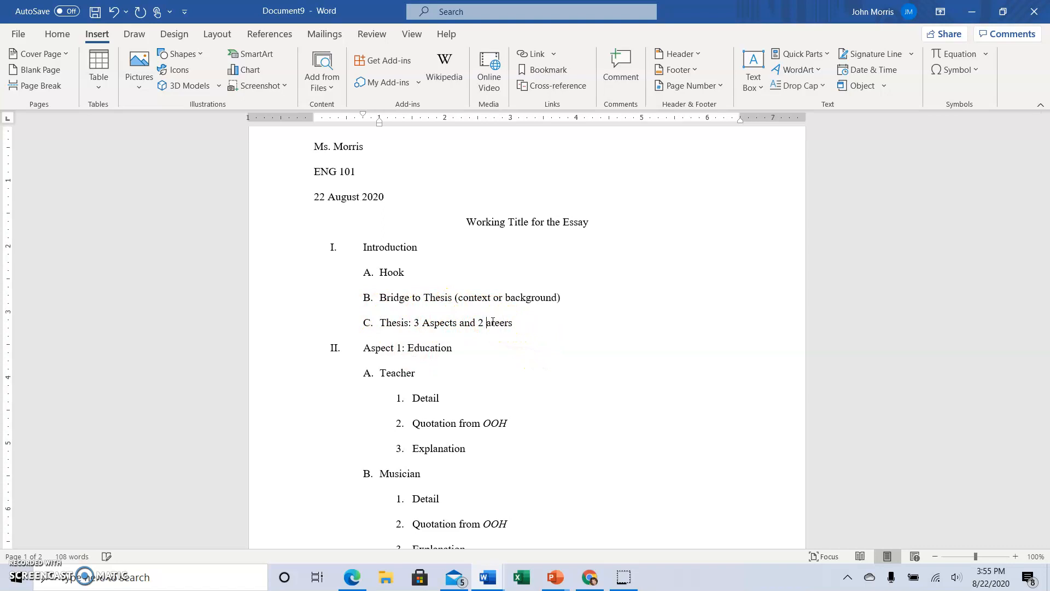
# Extend sub-item A under Conclusion to read "Thesis Reworded: 3 Aspects of Two Careers".
pyautogui.scroll(-8, 554, 366)
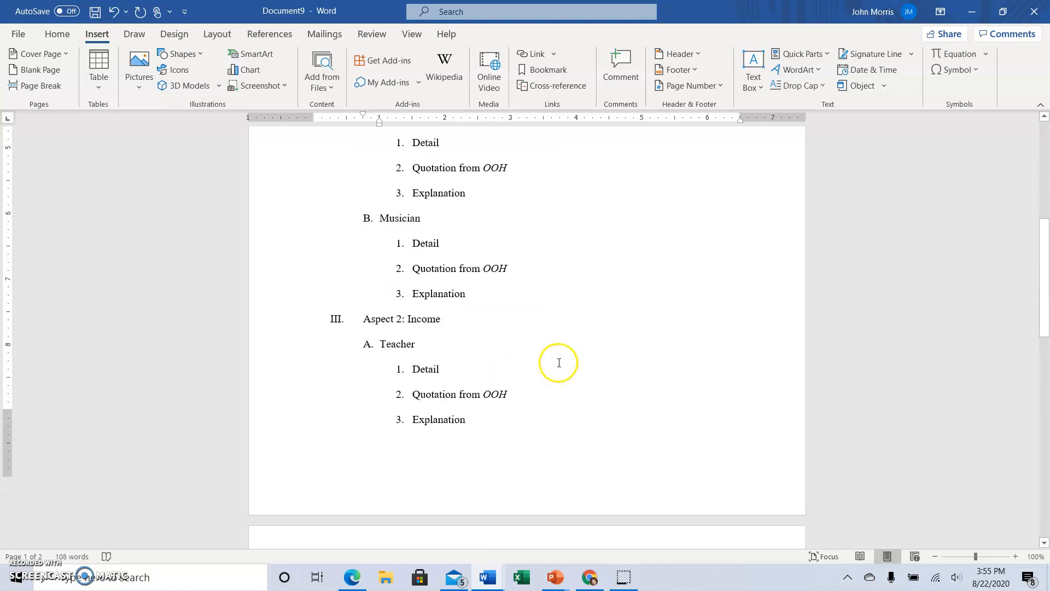
pyautogui.scroll(-7, 556, 366)
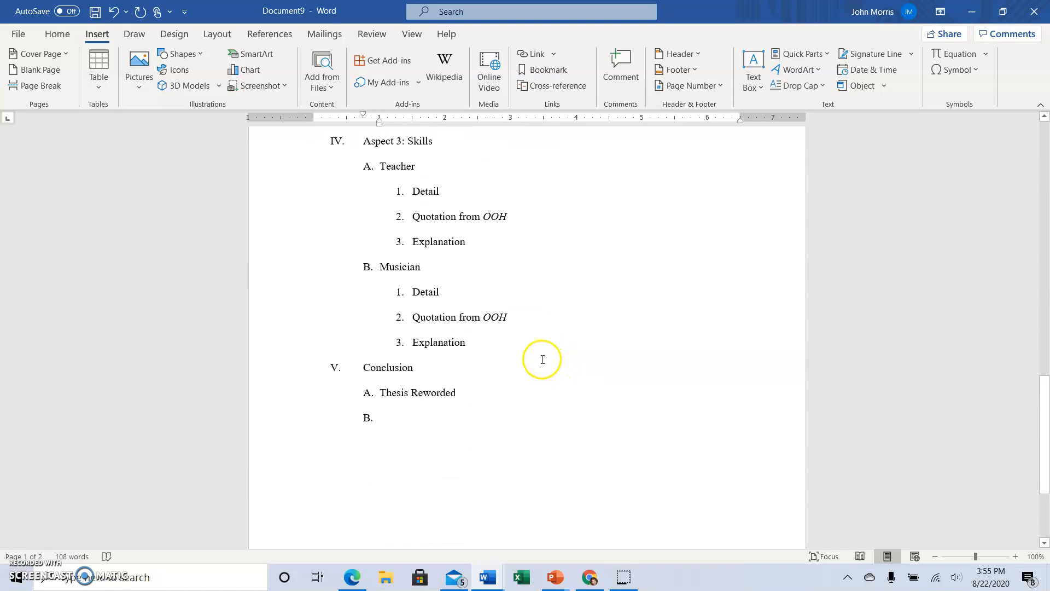
pyautogui.scroll(-1, 524, 359)
pyautogui.click(471, 351)
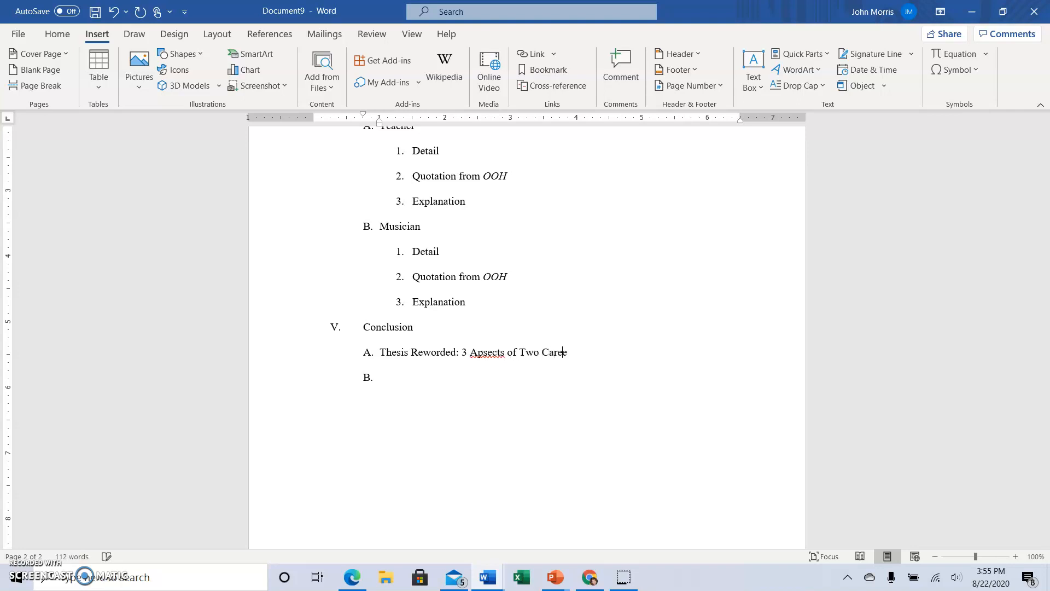
pyautogui.write('s')
# Add "Recap" and "So what?" as sub-items B and C under Conclusion, and remove the numbering from the line below them.
pyautogui.click(408, 371)
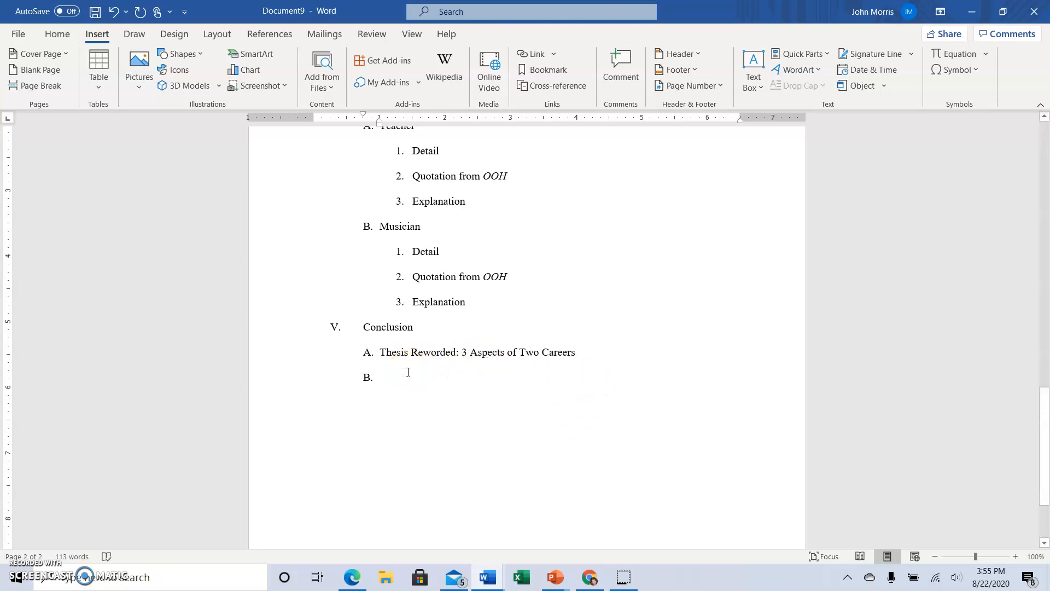
pyautogui.write('Recap ')
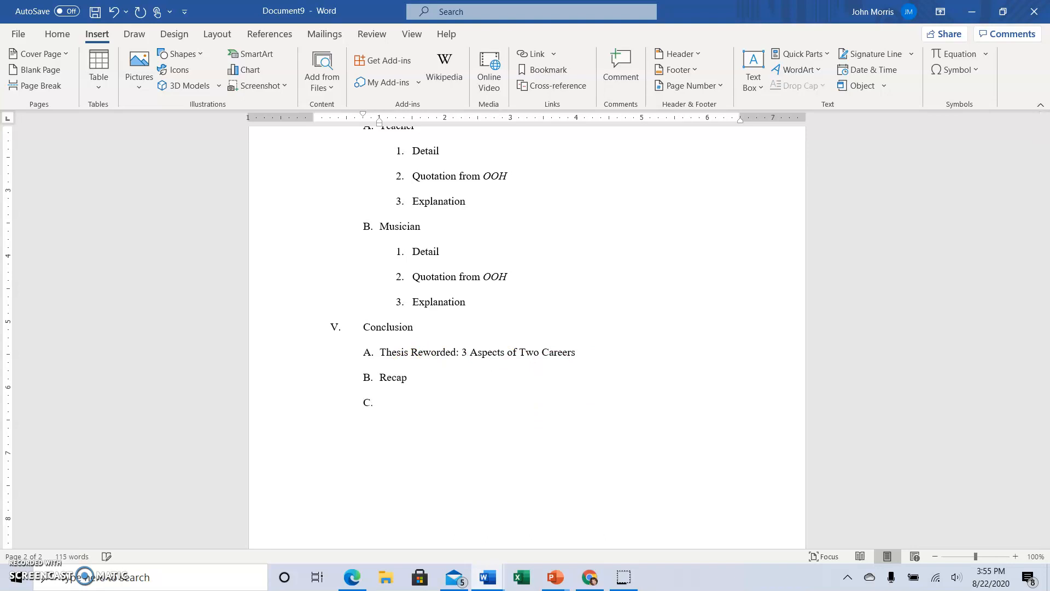
pyautogui.write('So what')
pyautogui.click(380, 427)
pyautogui.press('BackSpace')
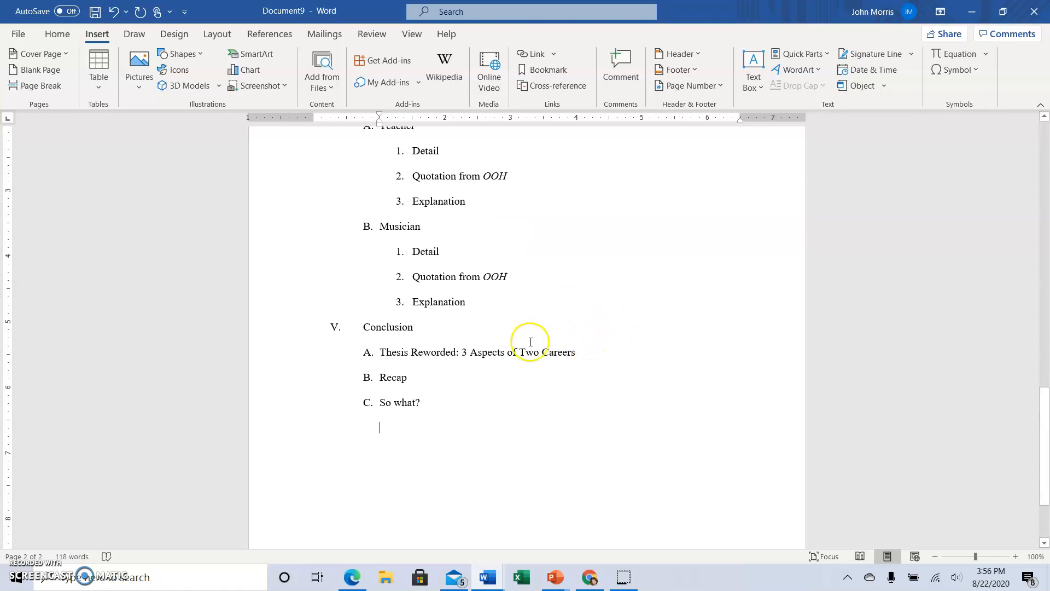
# Review the whole outline from the heading and Introduction through the three aspects to the Conclusion.
pyautogui.scroll(3, 508, 346)
pyautogui.scroll(2, 495, 366)
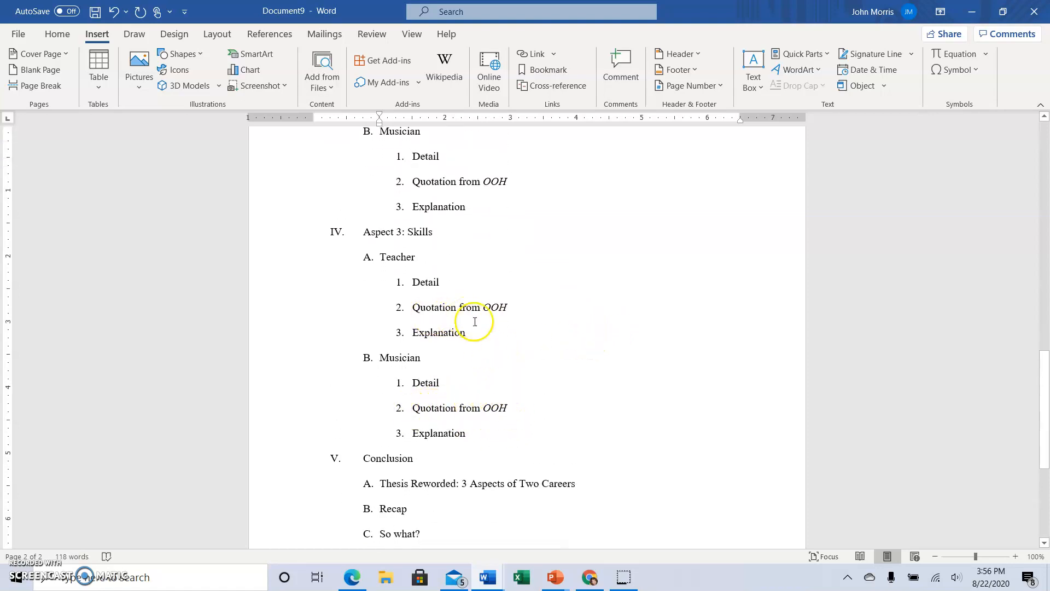
pyautogui.scroll(2, 495, 329)
pyautogui.scroll(7, 495, 329)
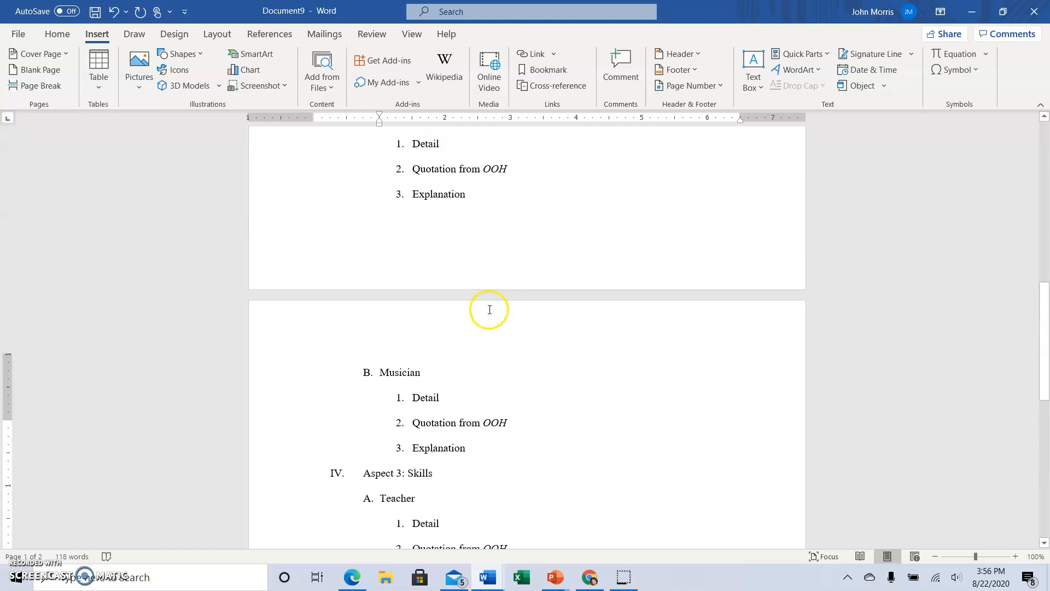
pyautogui.scroll(8, 488, 320)
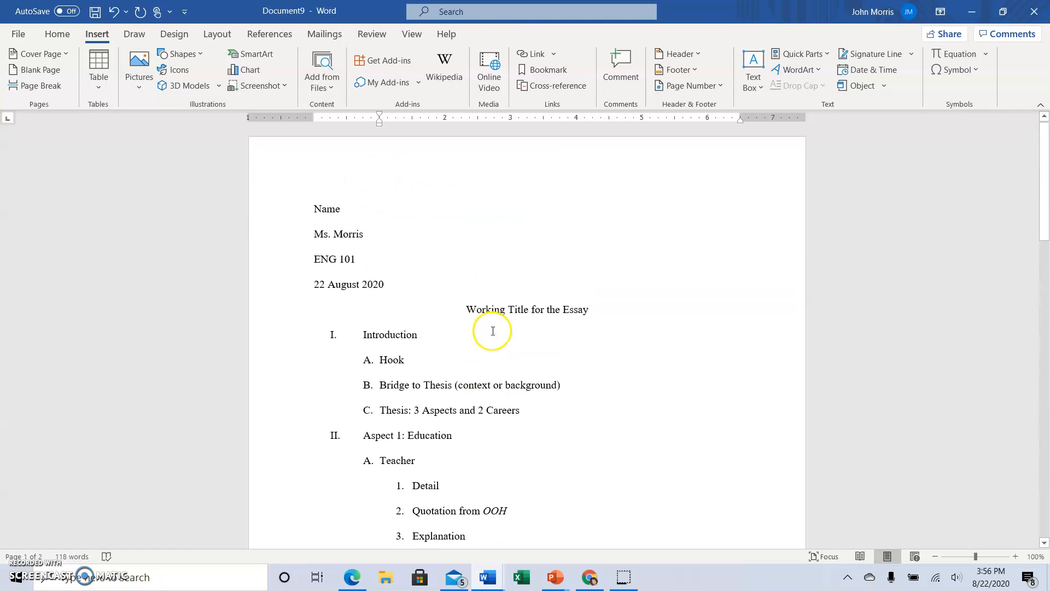
pyautogui.scroll(-4, 494, 327)
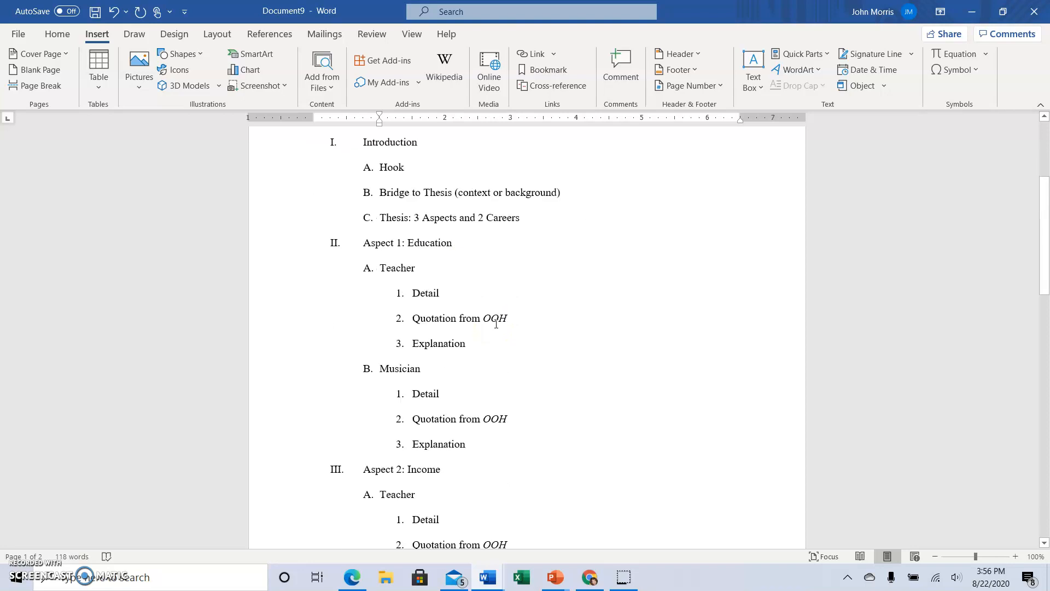
pyautogui.scroll(-14, 496, 323)
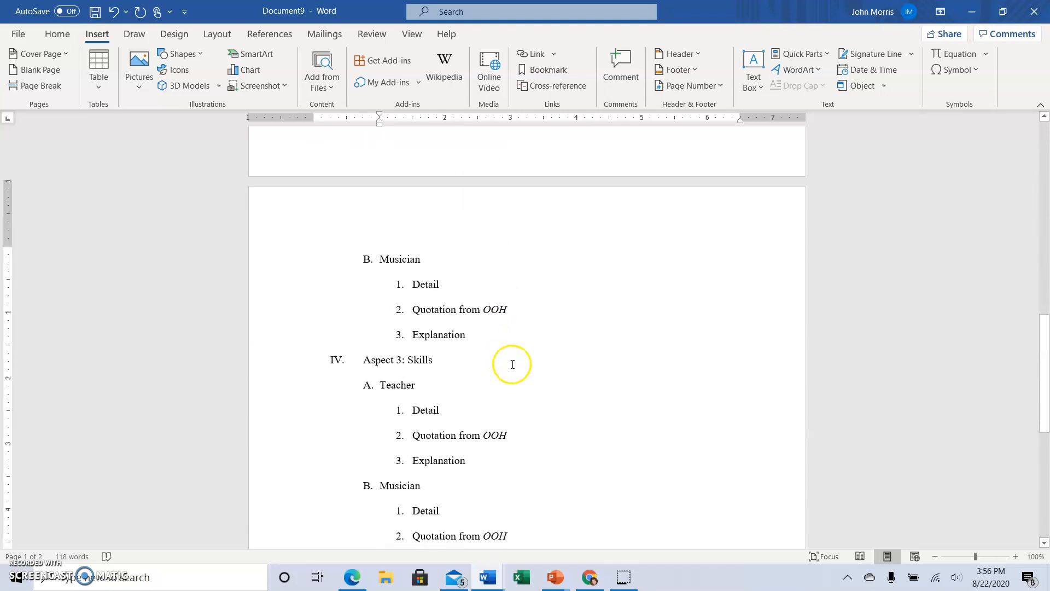
pyautogui.scroll(-1, 499, 366)
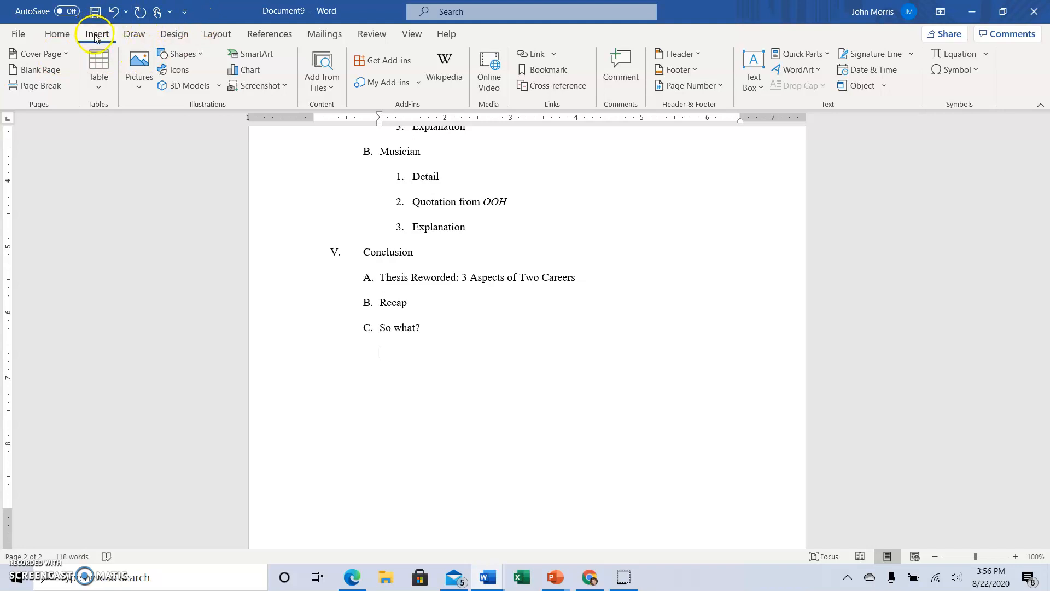
# Insert a page break after the Conclusion and remove the indent from the first line of the new page.
pyautogui.click(48, 87)
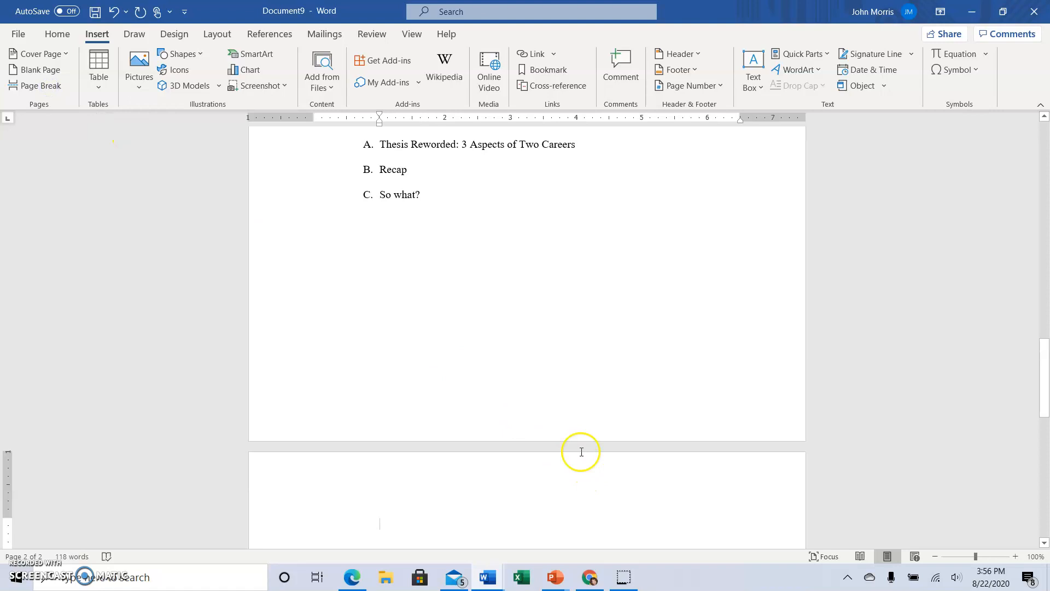
pyautogui.press('BackSpace')
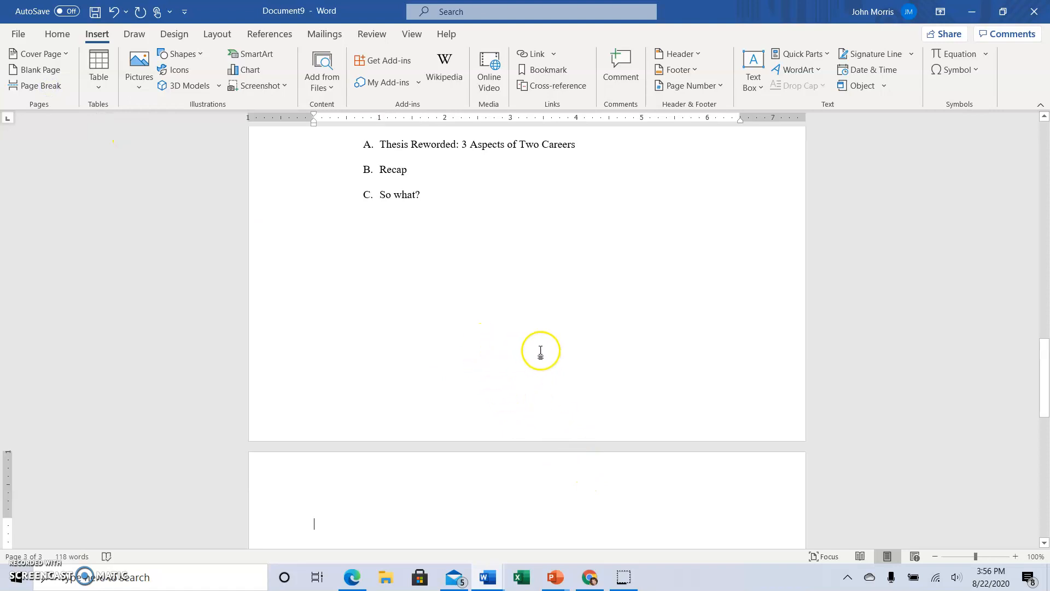
pyautogui.click(58, 35)
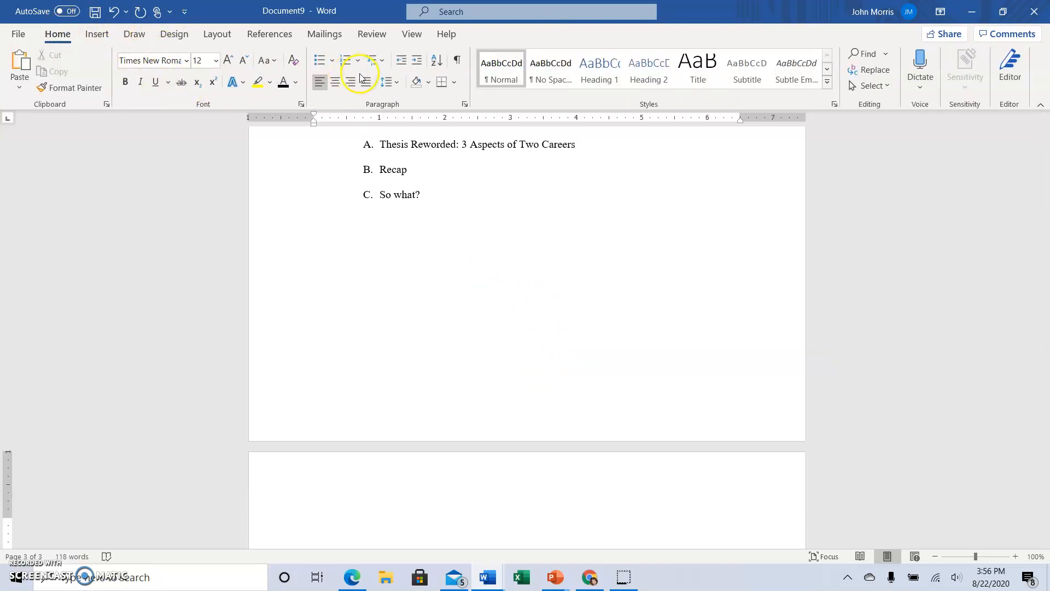
# Add a centred "Works Cited" heading at the start of the new page, followed by a new line.
pyautogui.click(335, 82)
pyautogui.write('W')
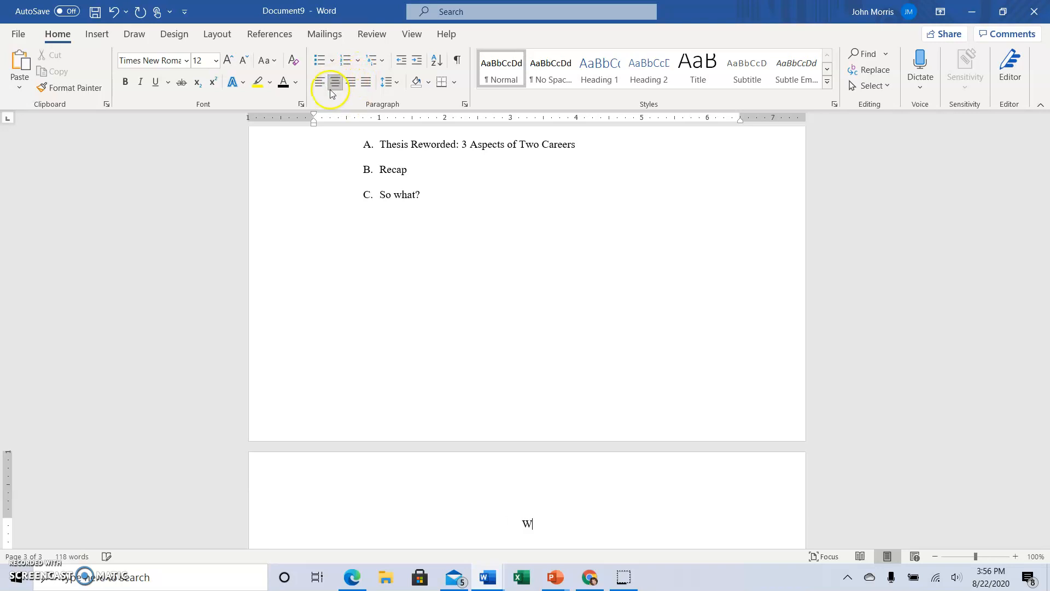
pyautogui.write('orks CIted')
pyautogui.press('BackSpace')
pyautogui.press('BackSpace')
pyautogui.press('BackSpace')
pyautogui.press('BackSpace')
pyautogui.write('ited')
pyautogui.press('Return')
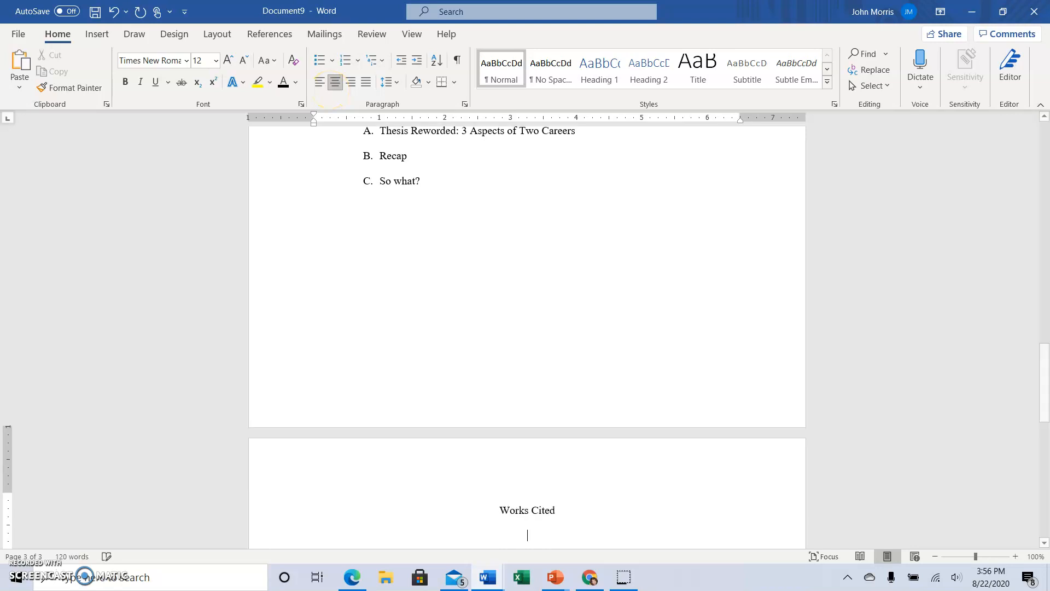
# Left-align the line below the Works Cited heading and give it a 0.5" hanging indent.
pyautogui.click(322, 85)
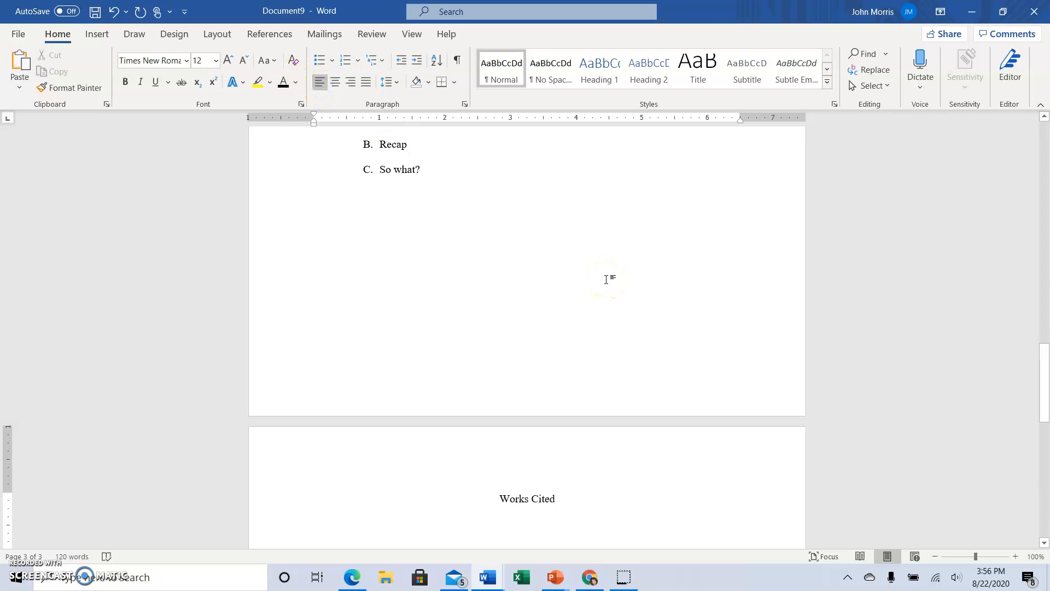
pyautogui.scroll(-3, 606, 278)
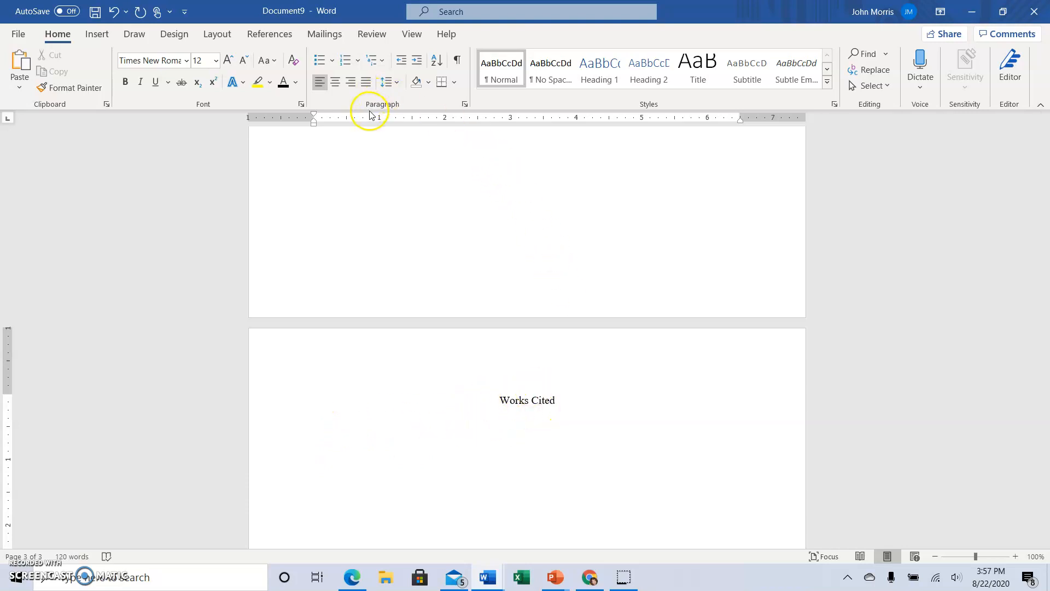
pyautogui.click(464, 104)
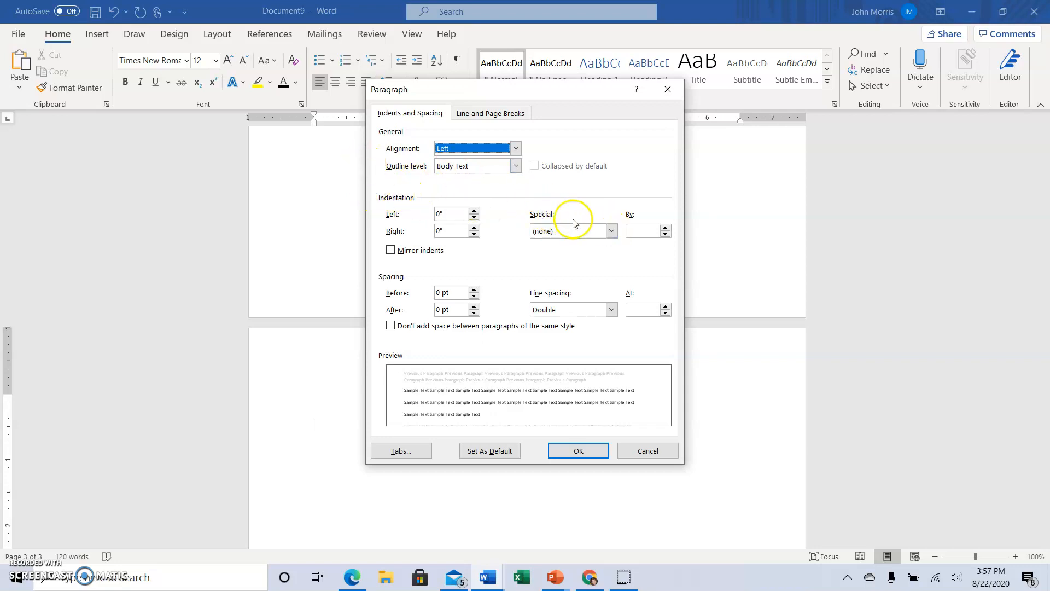
pyautogui.click(611, 231)
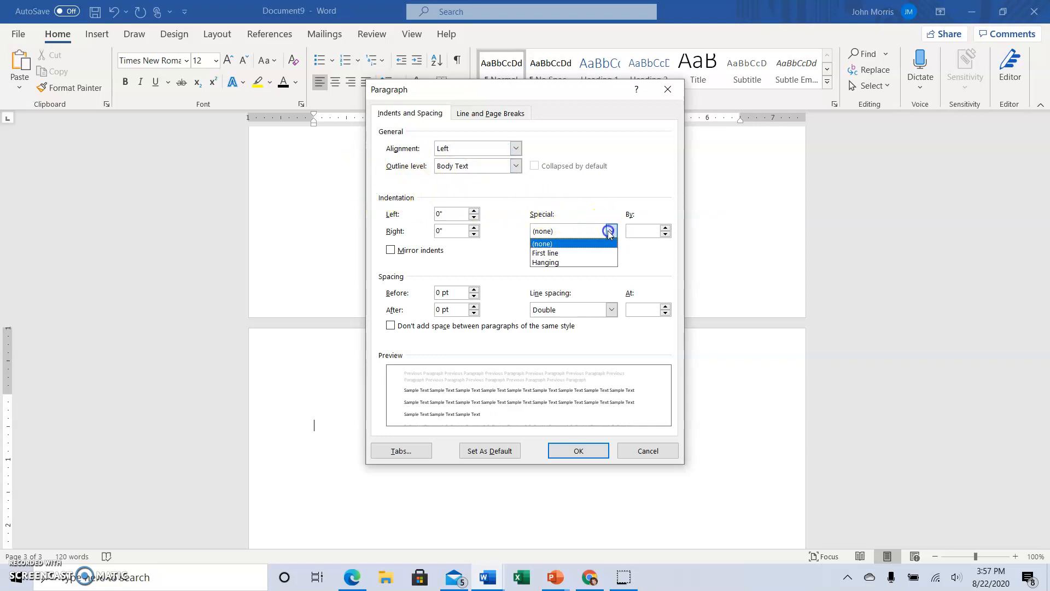
pyautogui.click(580, 254)
pyautogui.click(583, 450)
pyautogui.click(670, 432)
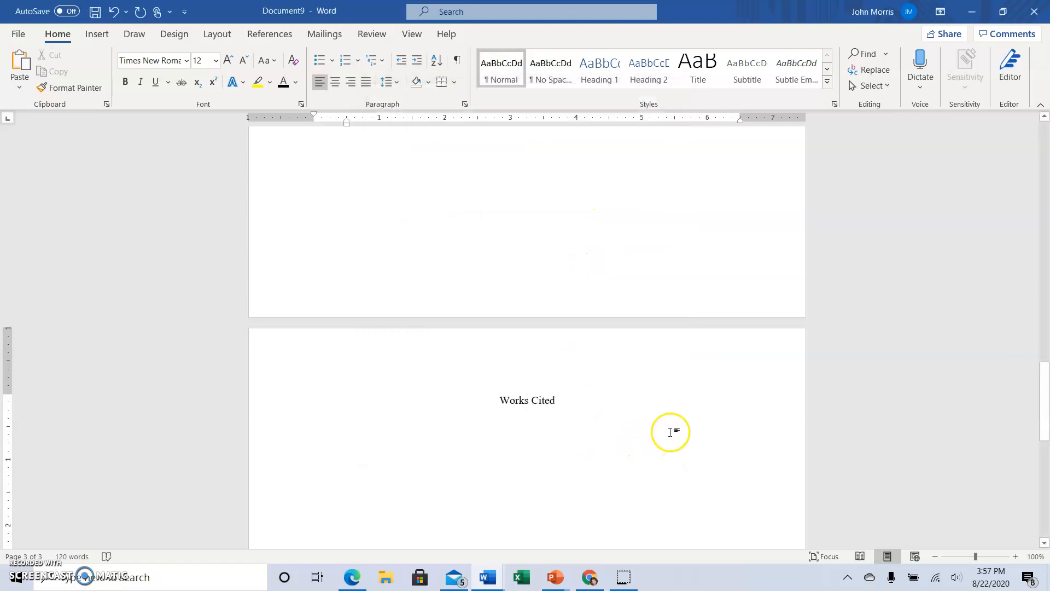
# Start the citation with “Article Title” Occupation Outlook Handbook. and italicize the handbook title.
pyautogui.write('"Article Title”')
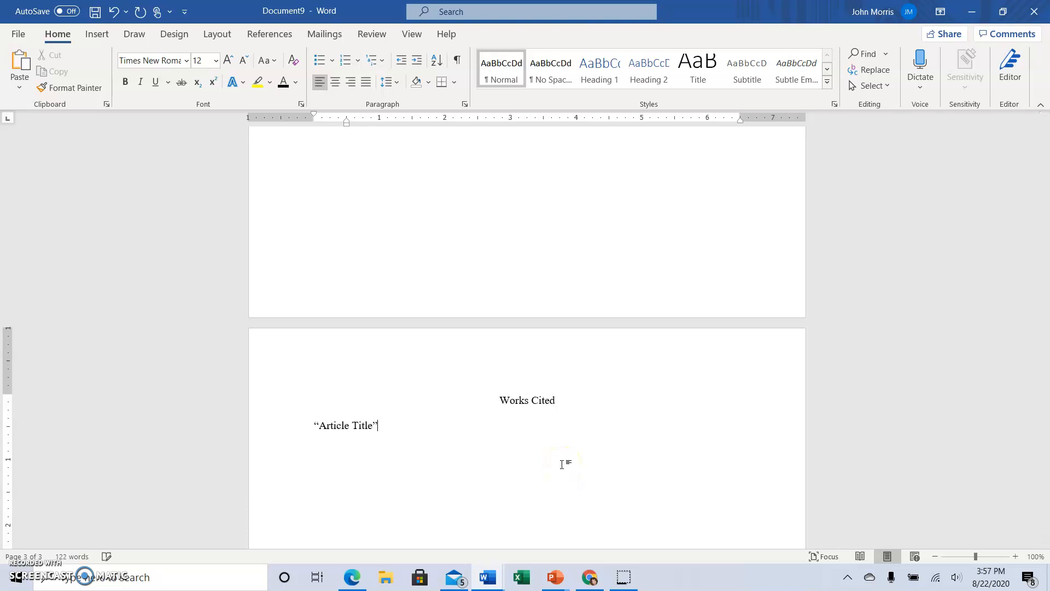
pyautogui.write('le" Occupation Outlook Handbook')
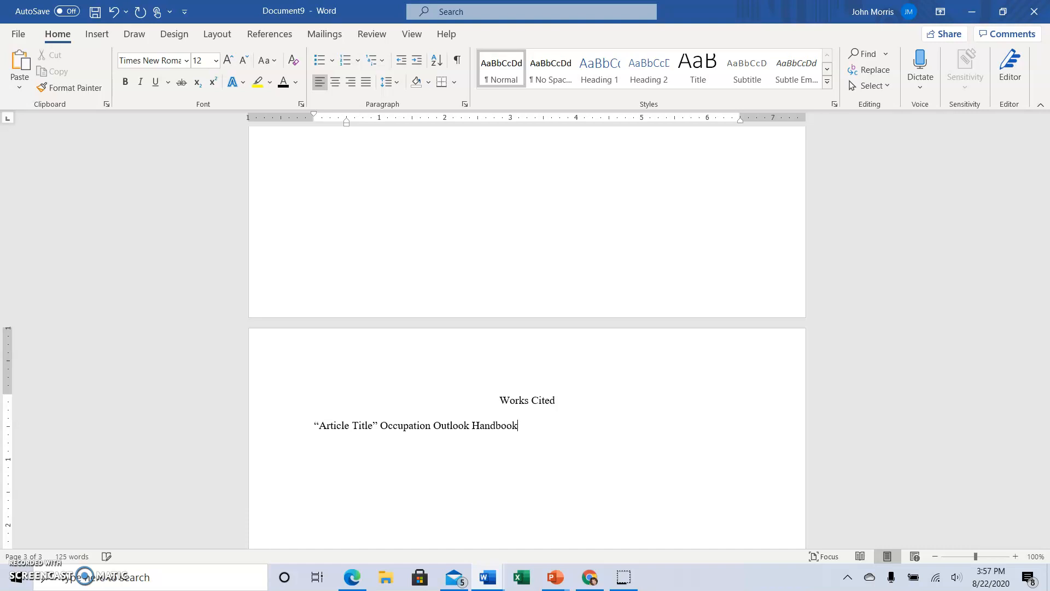
pyautogui.moveTo(524, 425); pyautogui.dragTo(383, 433)
pyautogui.click(406, 407)
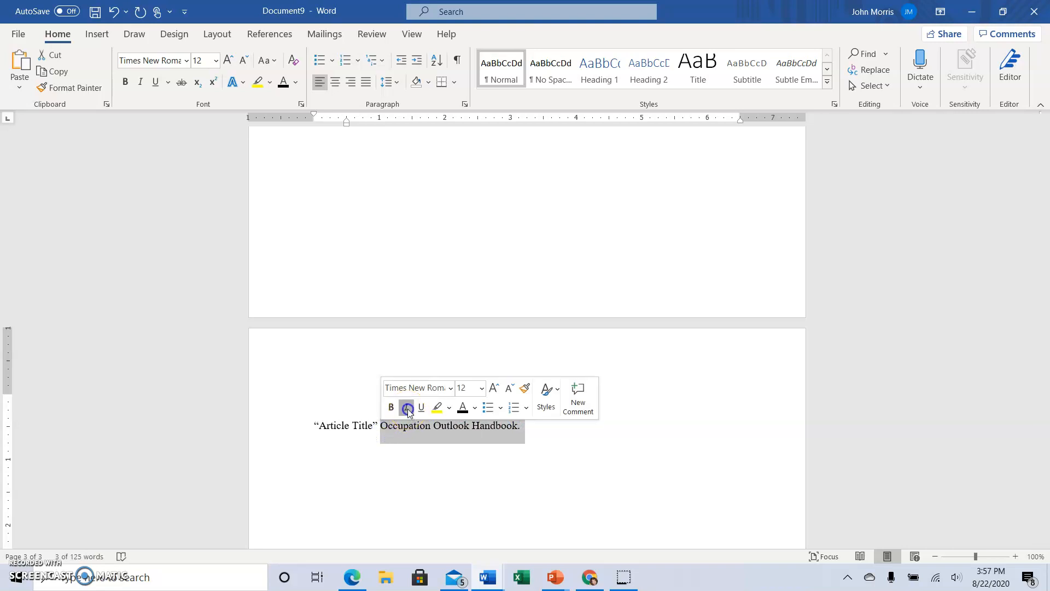
pyautogui.click(544, 433)
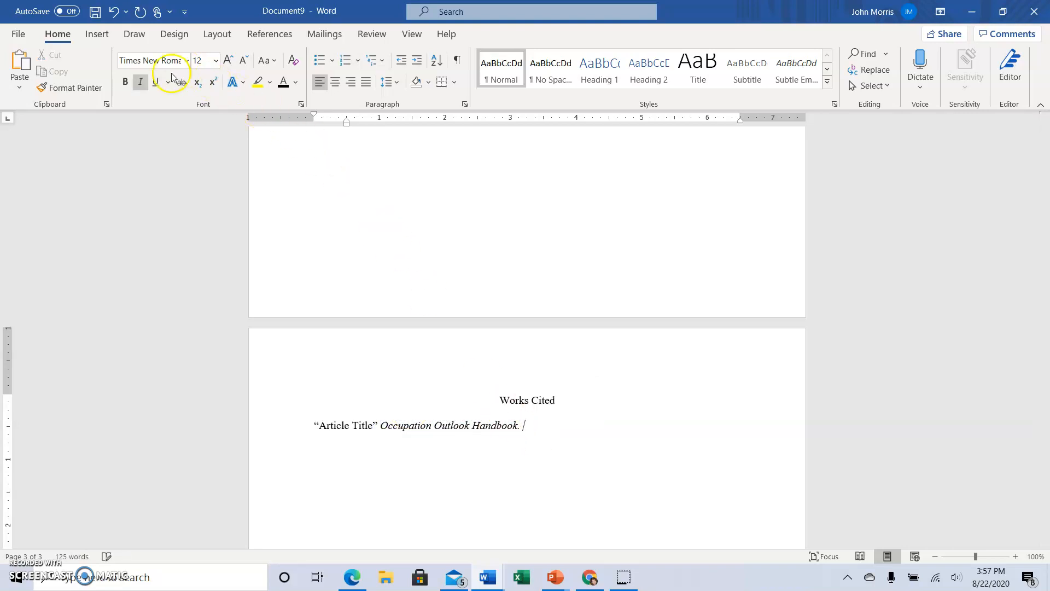
# Finish the citation in non-italic text with "U.S. Bureau of Labor and Statistics. 8 August 2020, URL.".
pyautogui.click(140, 82)
pyautogui.write('U')
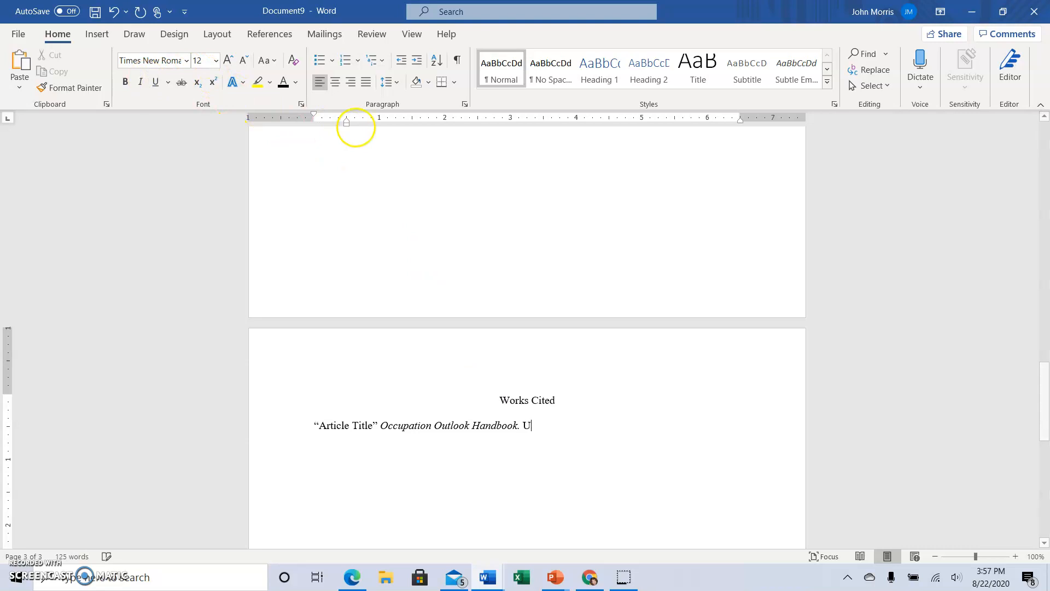
pyautogui.write('.S.')
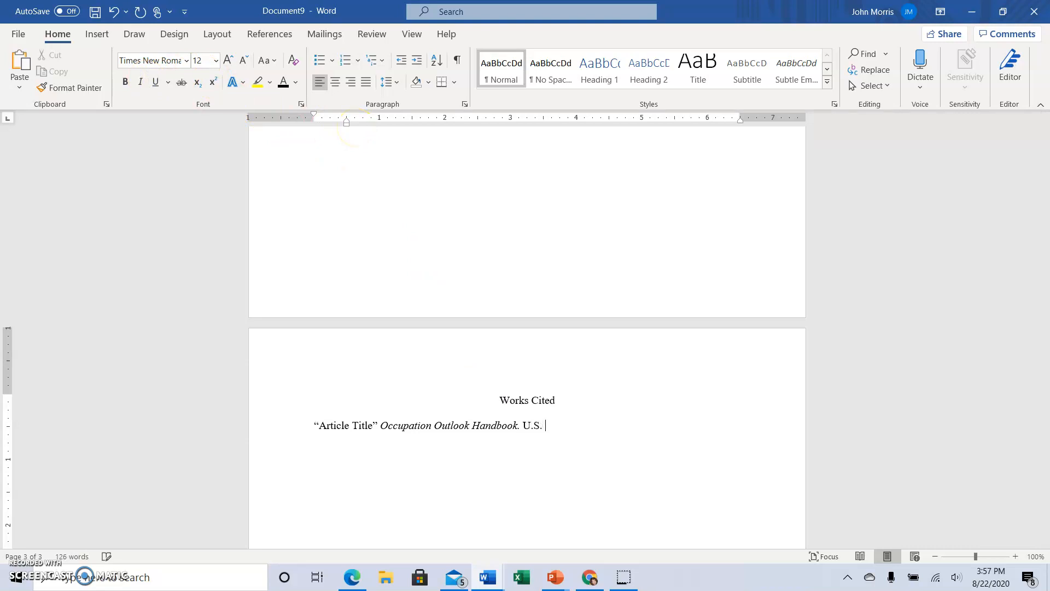
pyautogui.write('S> Bureau of Labor and Statistics.')
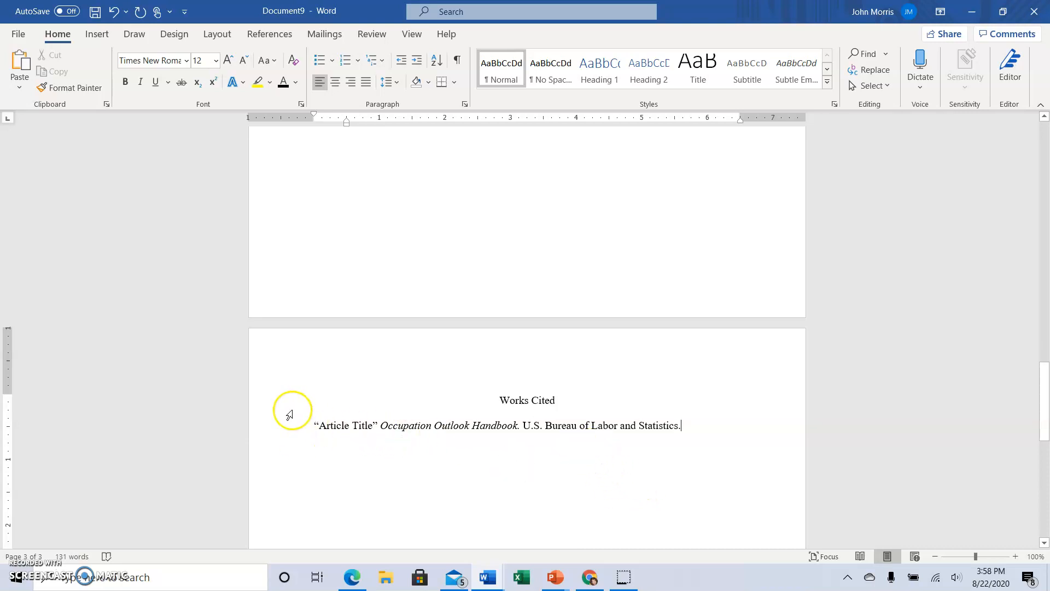
pyautogui.click(310, 427)
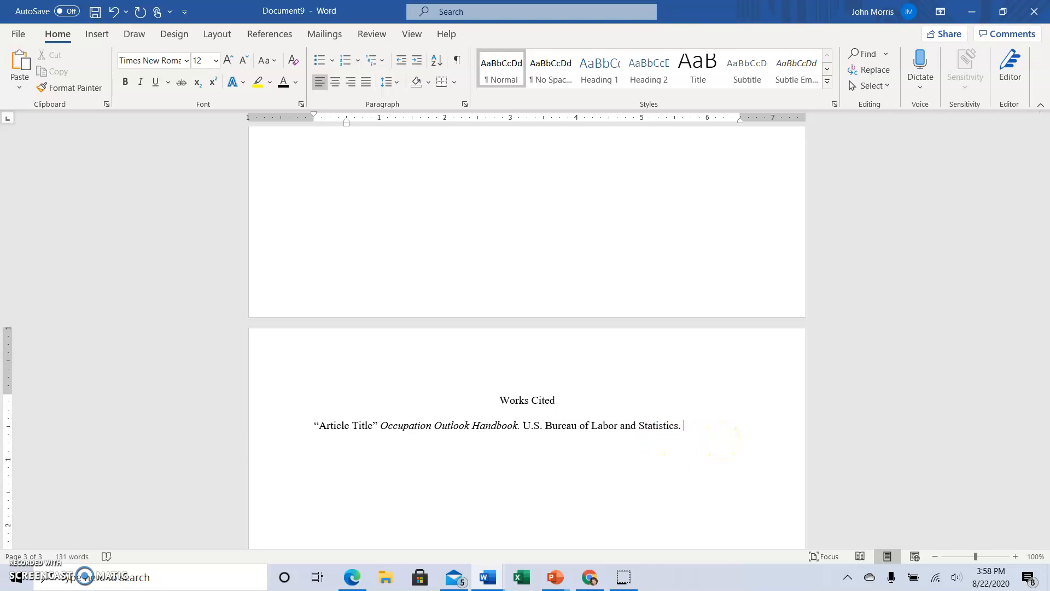
pyautogui.write('8 August')
pyautogui.write(' 202')
pyautogui.write('0,')
pyautogui.write(' URL.')
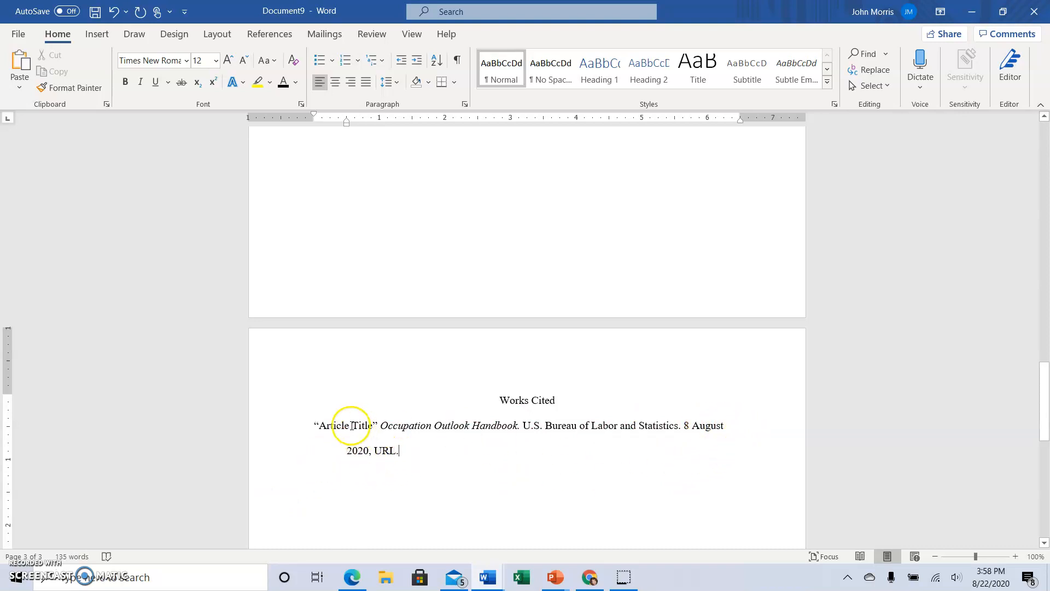
# Check the citation's paragraph settings, and set the special indentation of the whole citation to (none).
pyautogui.click(467, 107)
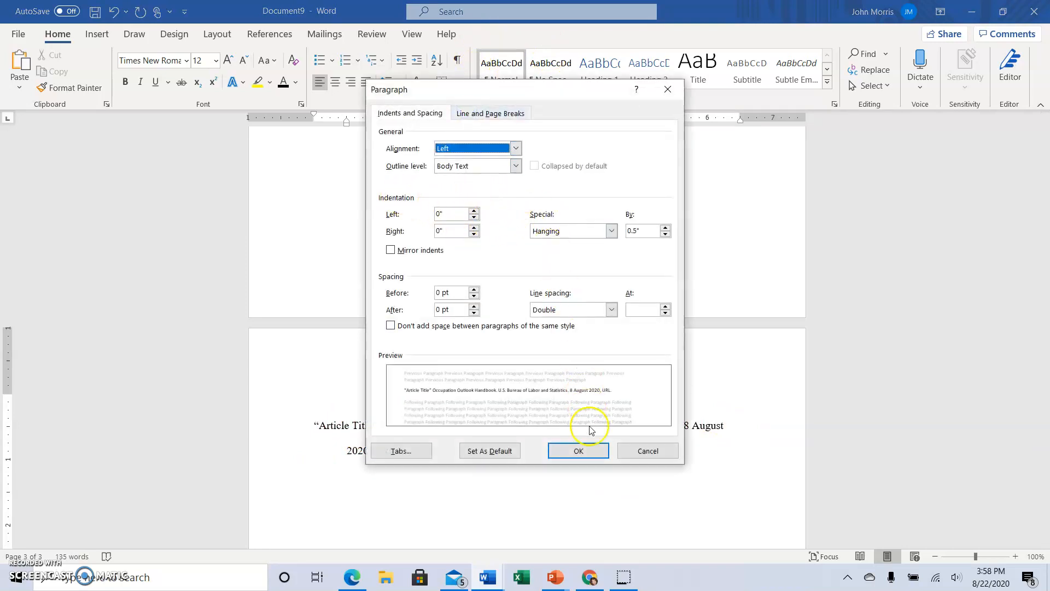
pyautogui.click(648, 452)
pyautogui.moveTo(336, 432); pyautogui.dragTo(308, 434)
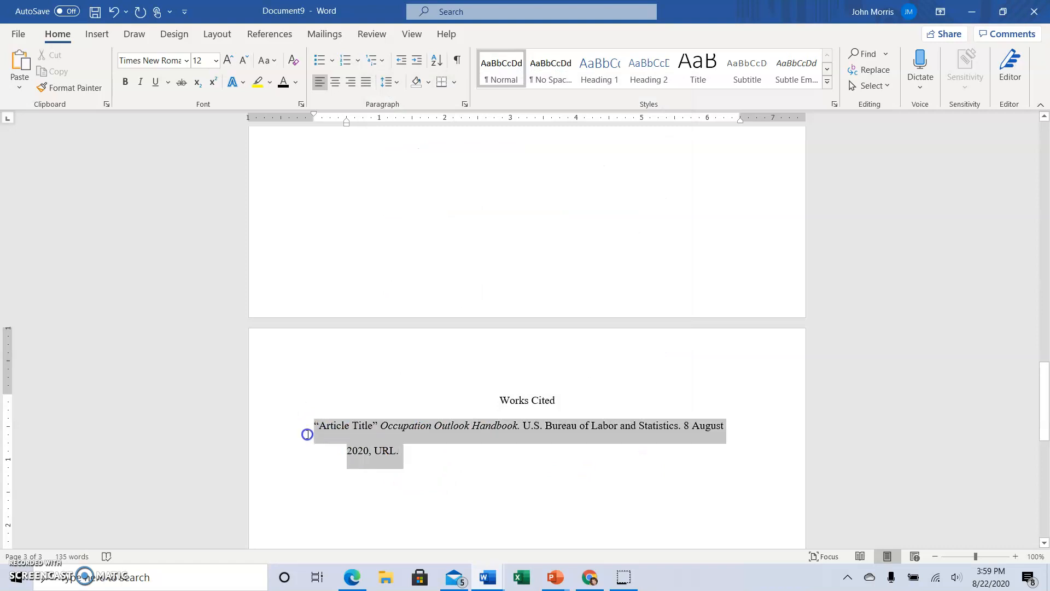
pyautogui.click(465, 104)
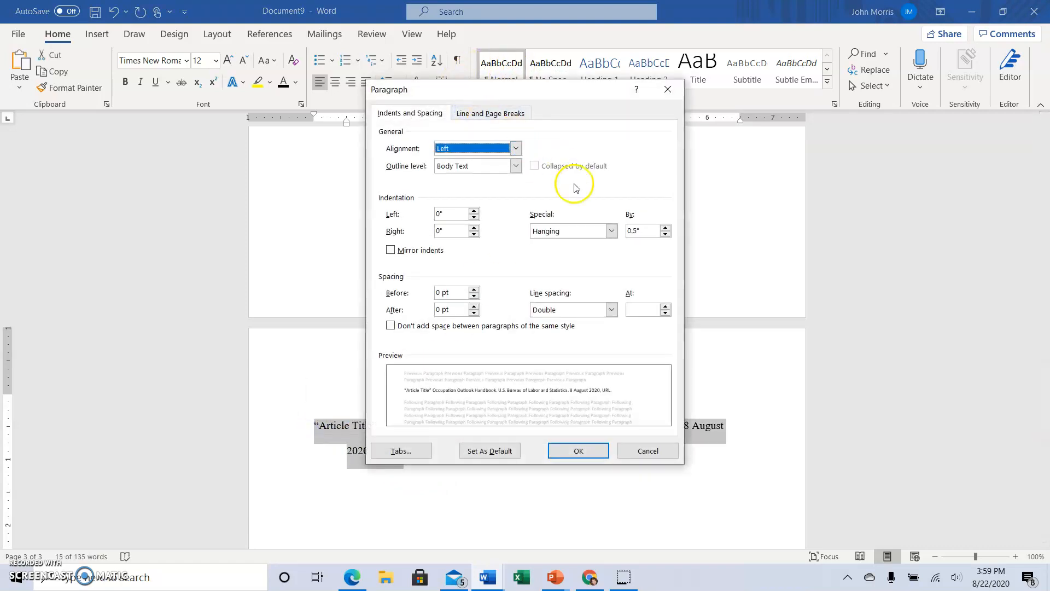
pyautogui.click(611, 231)
pyautogui.click(565, 244)
pyautogui.click(578, 450)
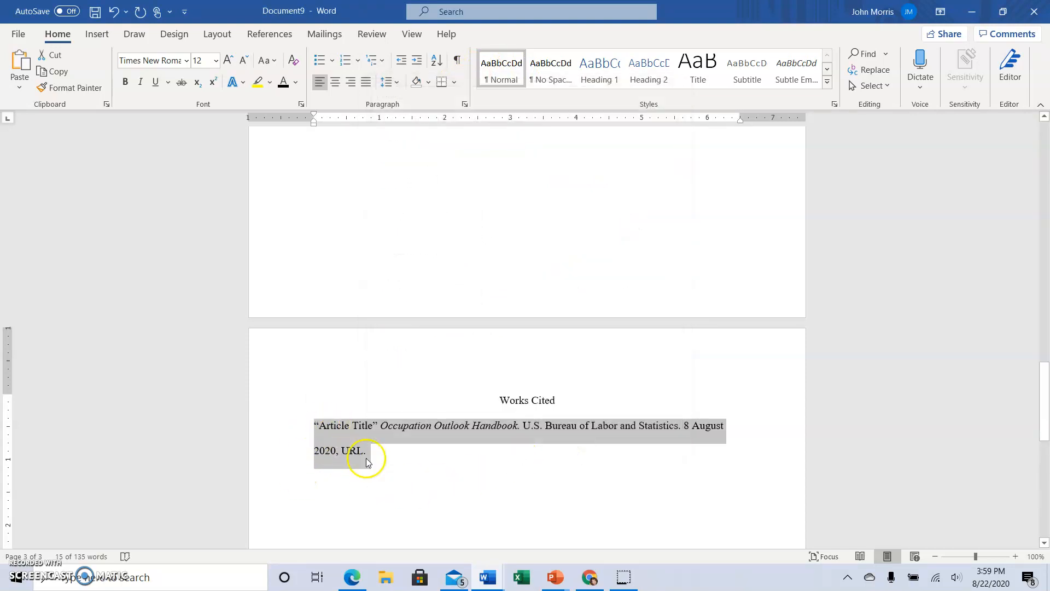
# Apply a hanging indent to the selected citation again and clear the selection.
pyautogui.click(465, 104)
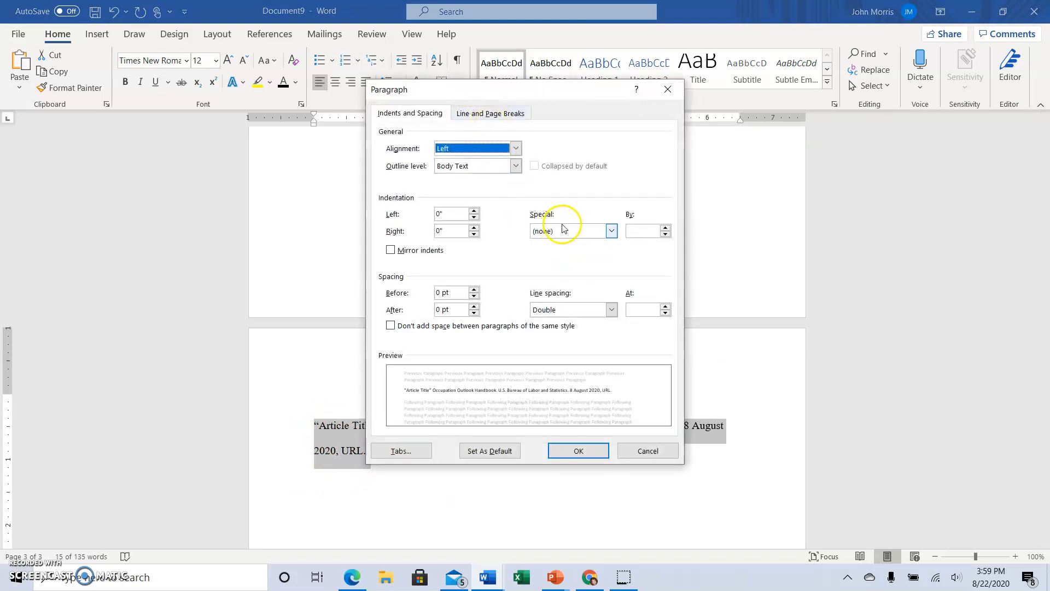
pyautogui.click(611, 231)
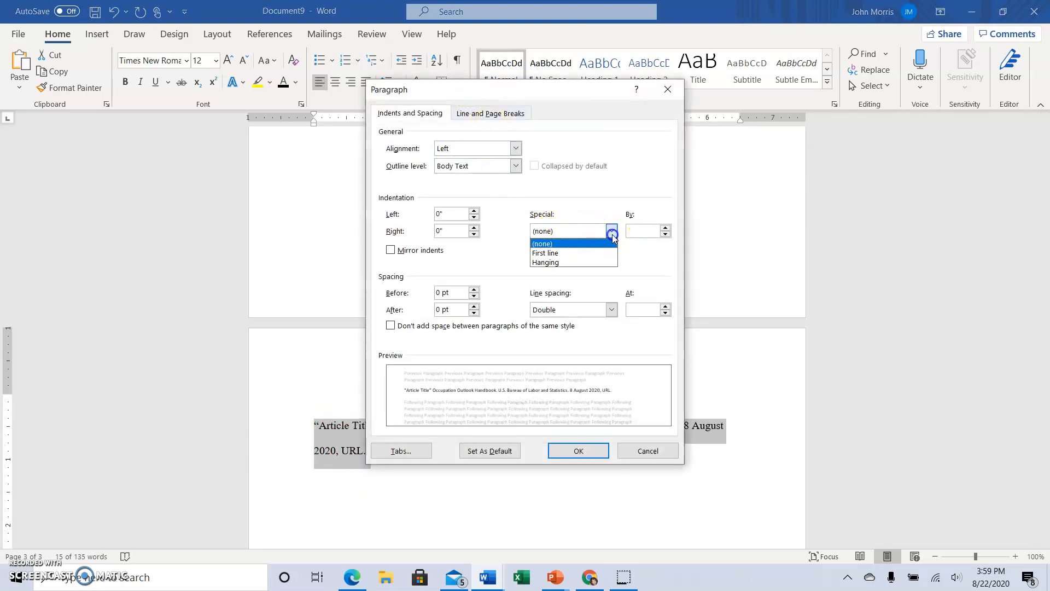
pyautogui.click(585, 263)
pyautogui.click(569, 450)
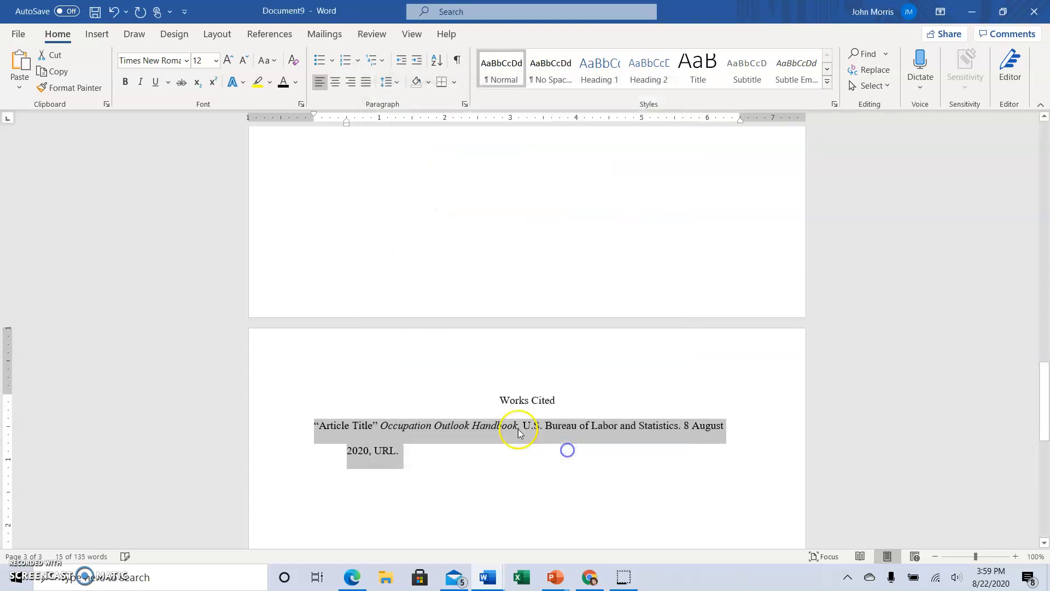
pyautogui.click(518, 464)
# Look through the finished document again, checking the heading, introduction, three aspects, conclusion and their sub-items.
pyautogui.scroll(8, 519, 463)
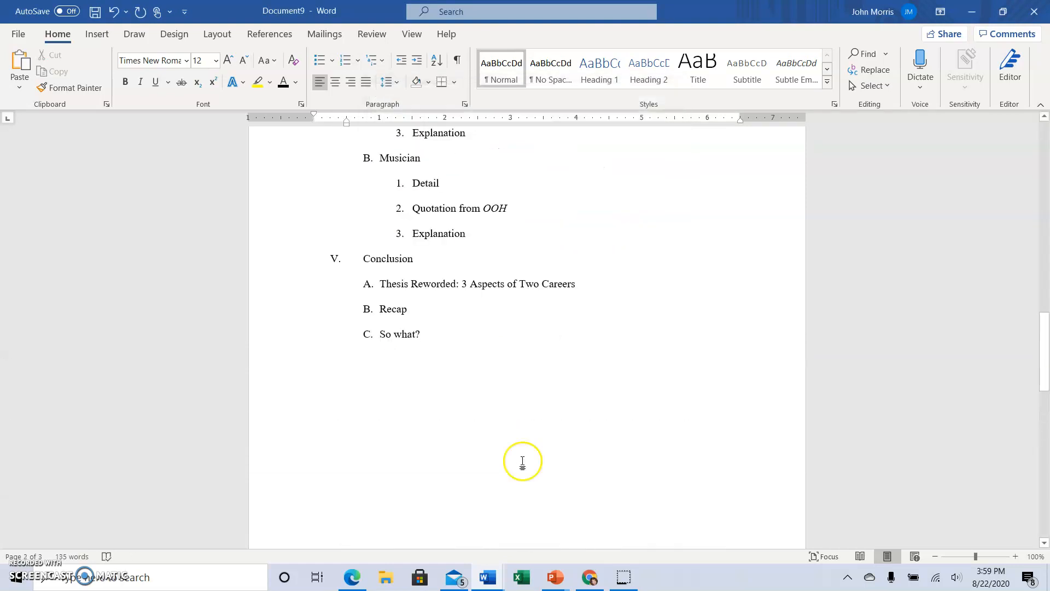
pyautogui.scroll(12, 525, 457)
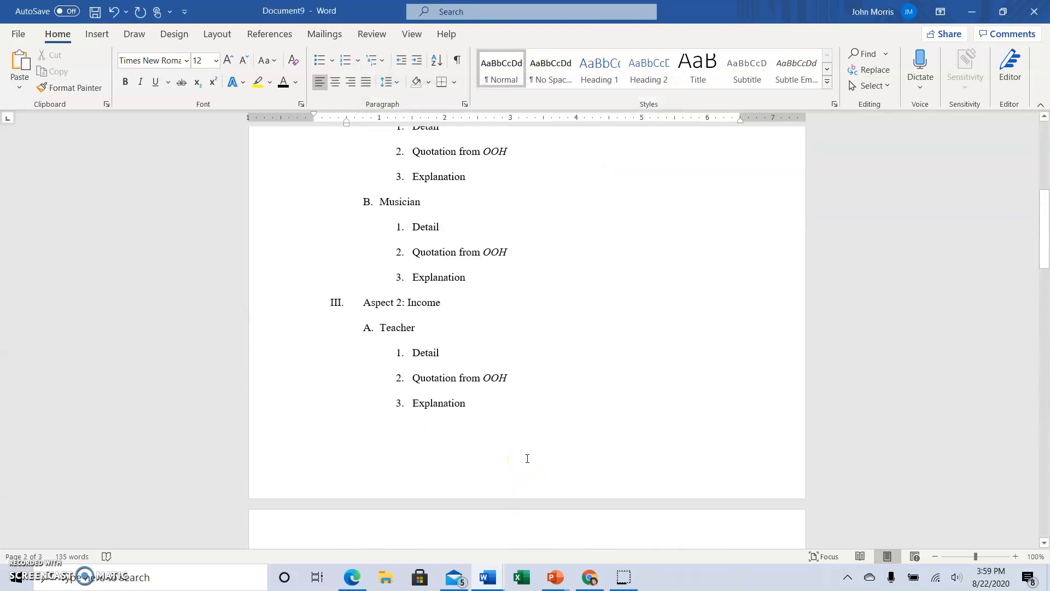
pyautogui.scroll(1, 522, 453)
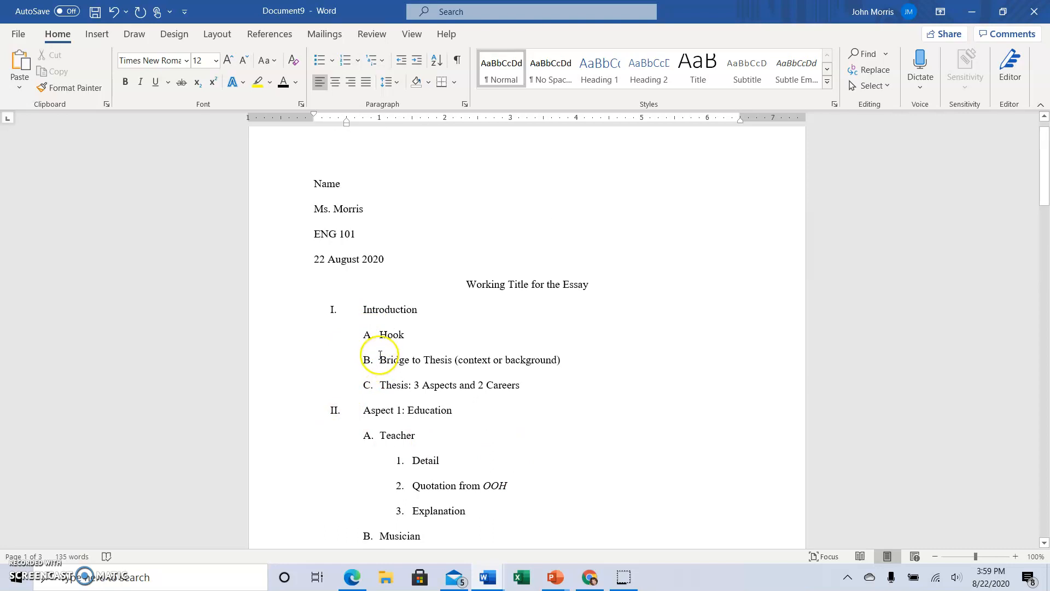
pyautogui.scroll(-3, 517, 421)
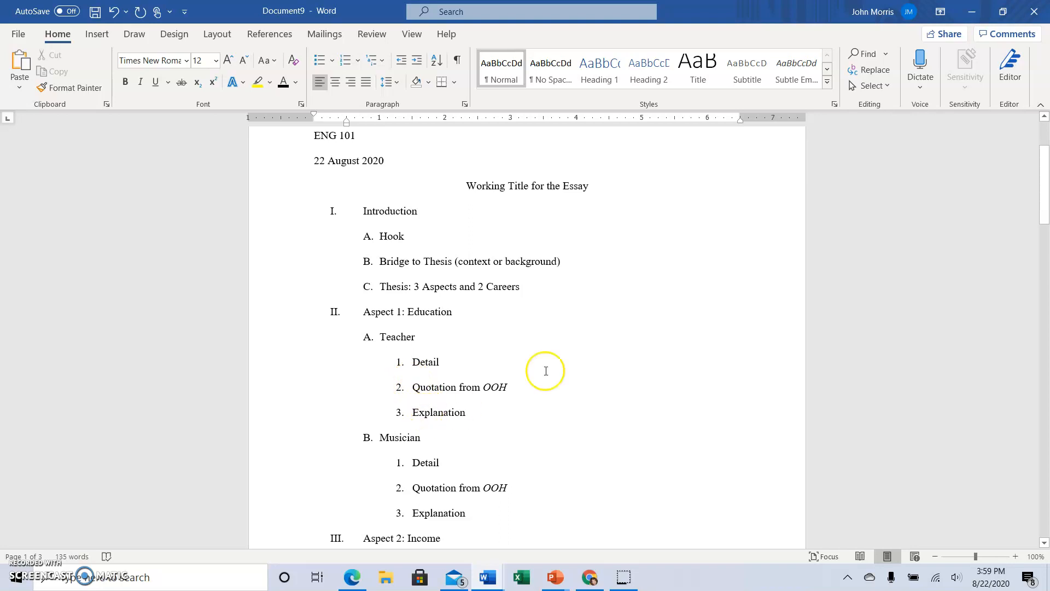
pyautogui.scroll(-4, 590, 363)
pyautogui.scroll(-7, 590, 363)
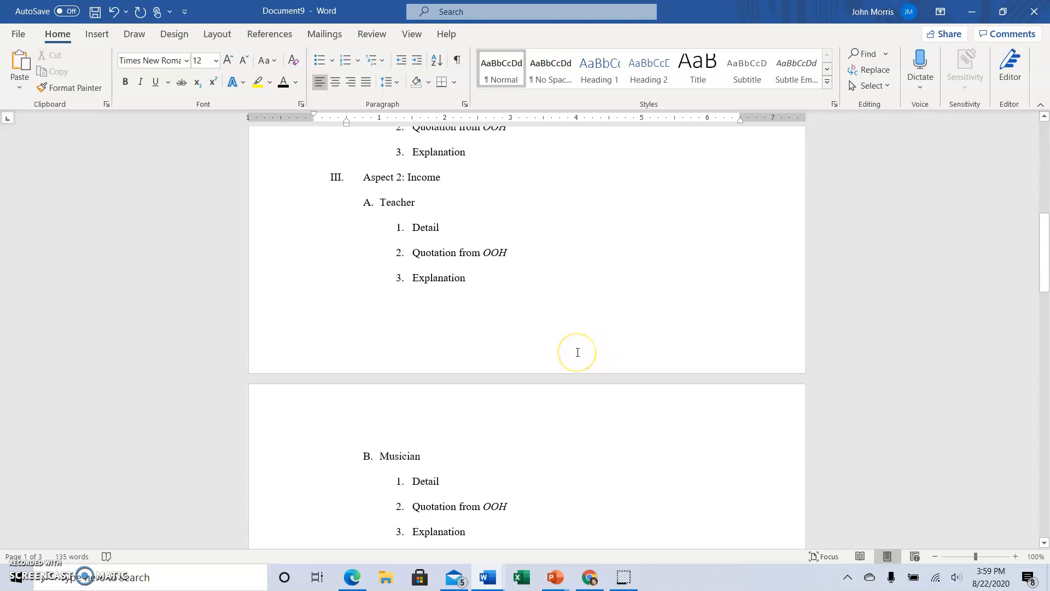
pyautogui.scroll(-14, 577, 351)
pyautogui.scroll(-4, 577, 346)
pyautogui.scroll(7, 574, 346)
pyautogui.scroll(4, 575, 346)
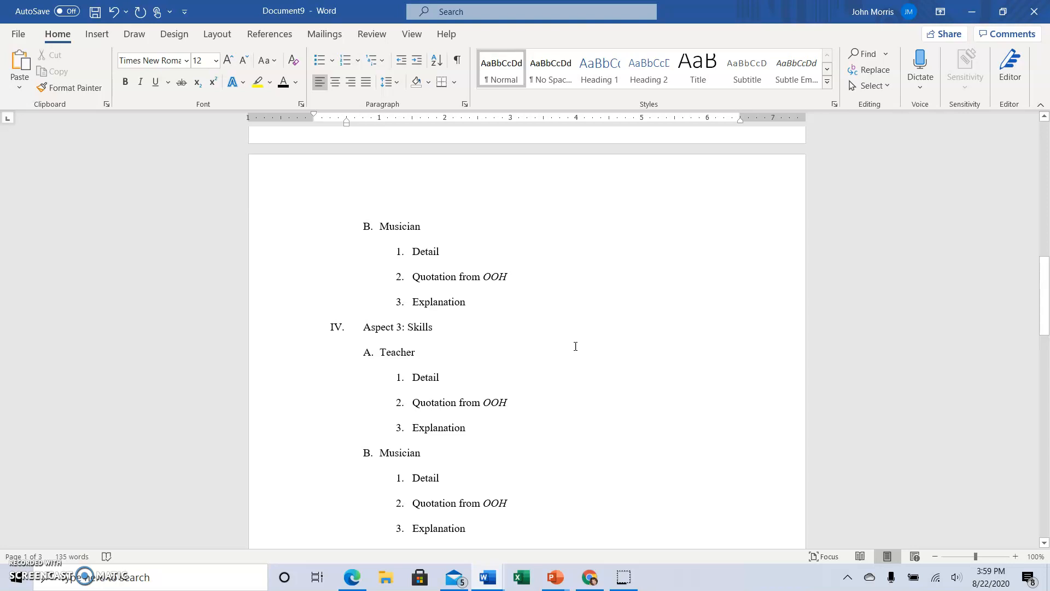
pyautogui.scroll(14, 576, 346)
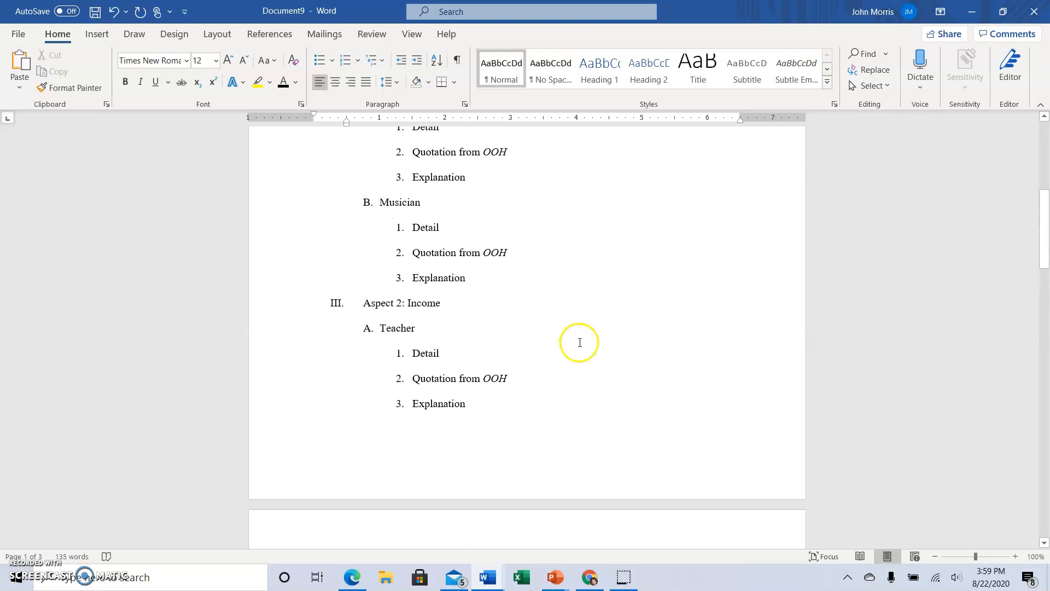
pyautogui.scroll(6, 580, 342)
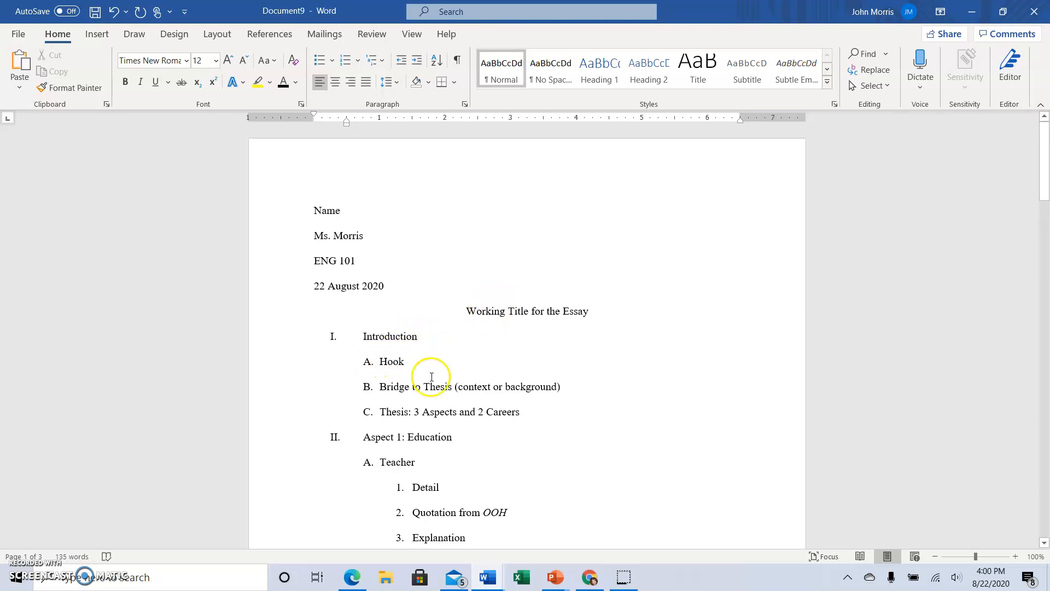
pyautogui.scroll(-2, 580, 482)
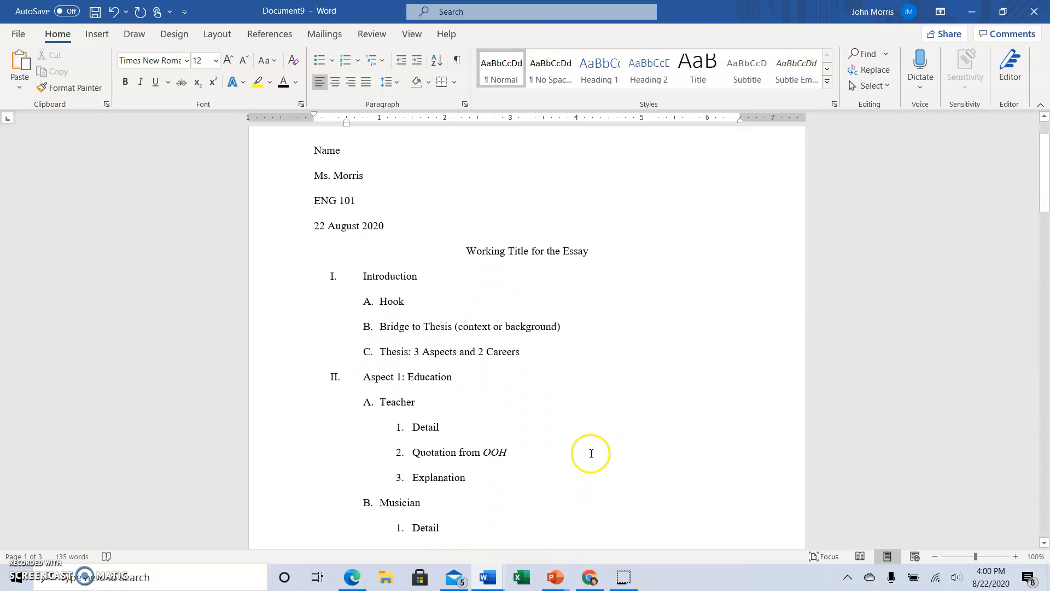